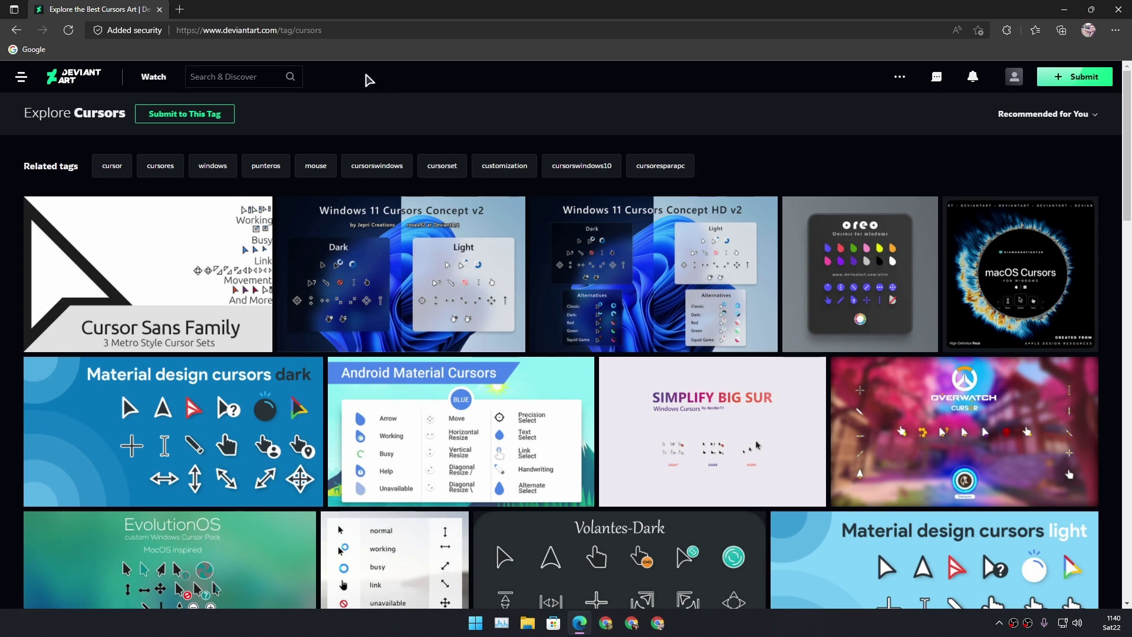
scroll(370, 332, down, 4)
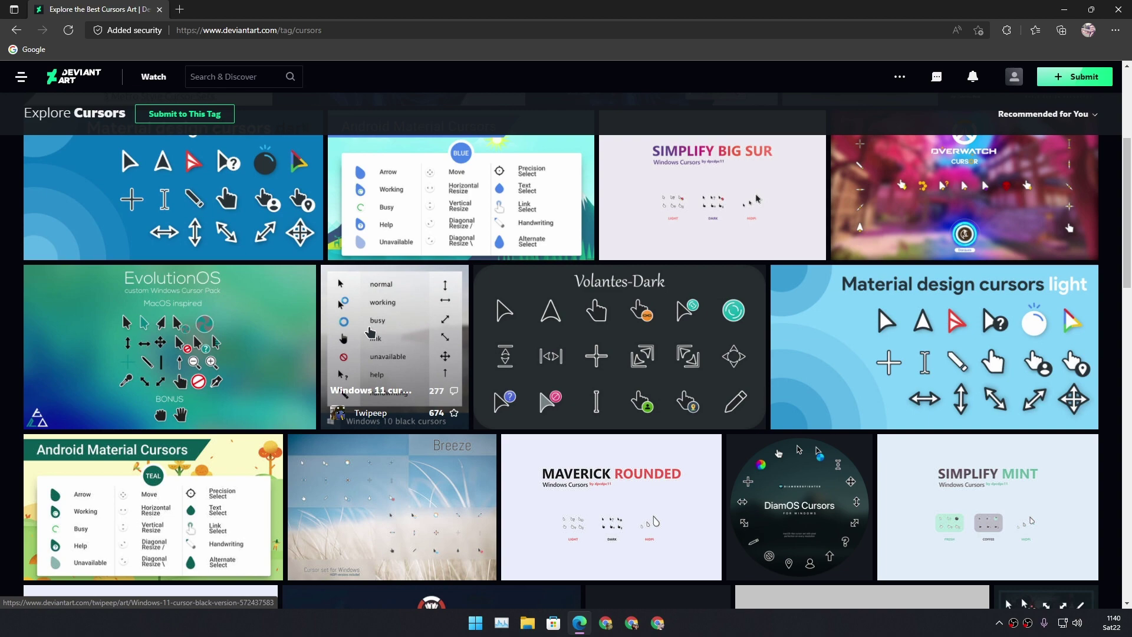
scroll(371, 332, up, 4)
scroll(603, 295, down, 5)
scroll(603, 295, up, 5)
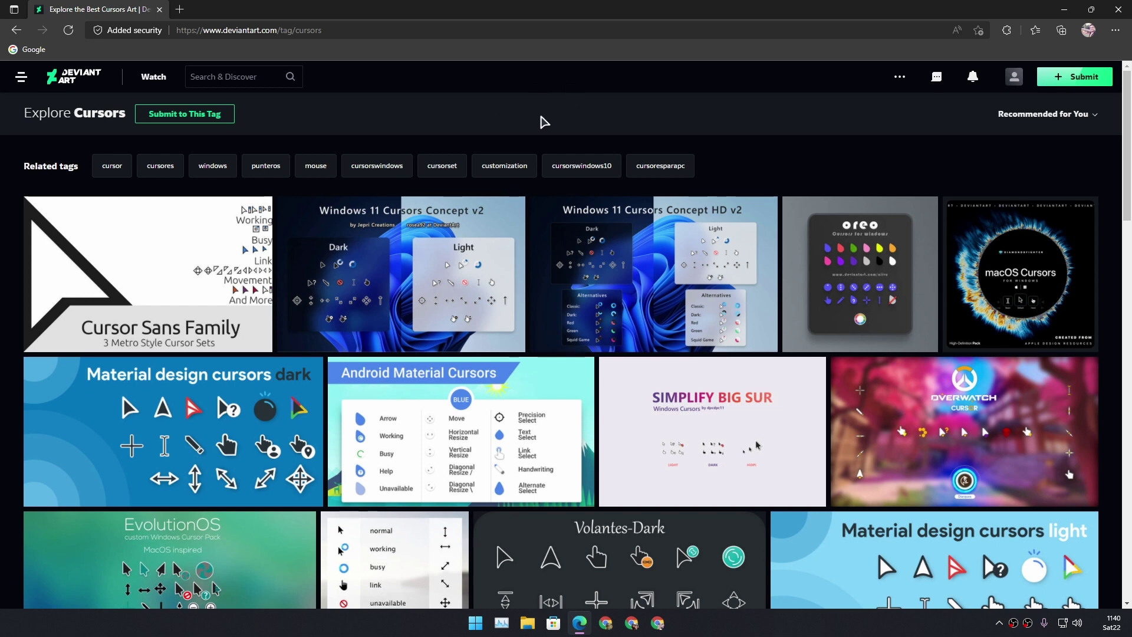
scroll(168, 253, down, 3)
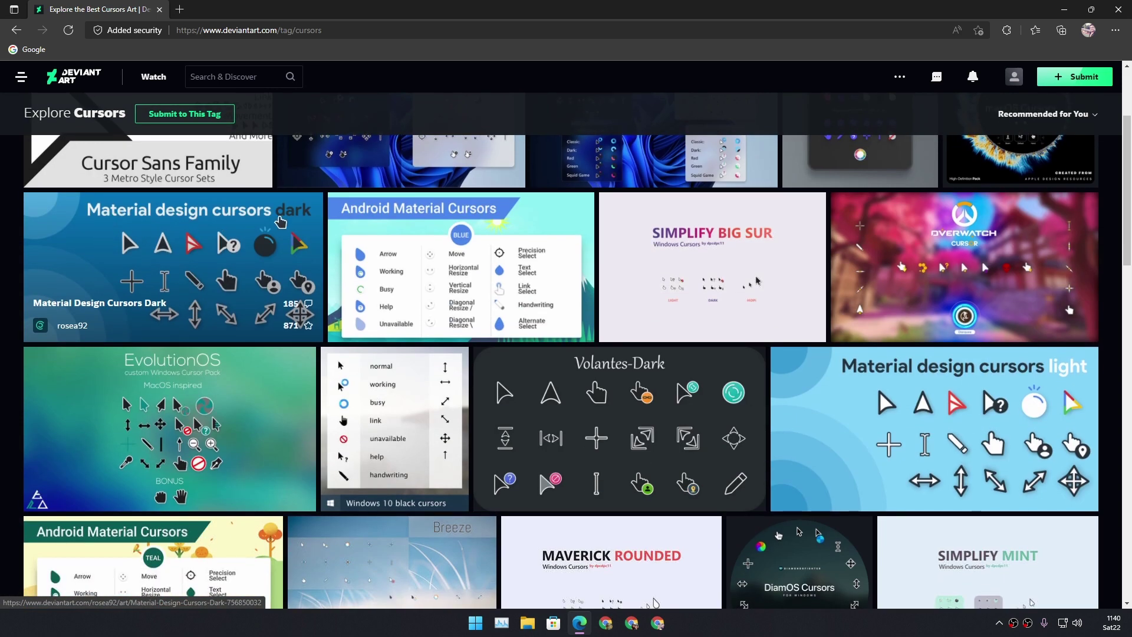
click(290, 243)
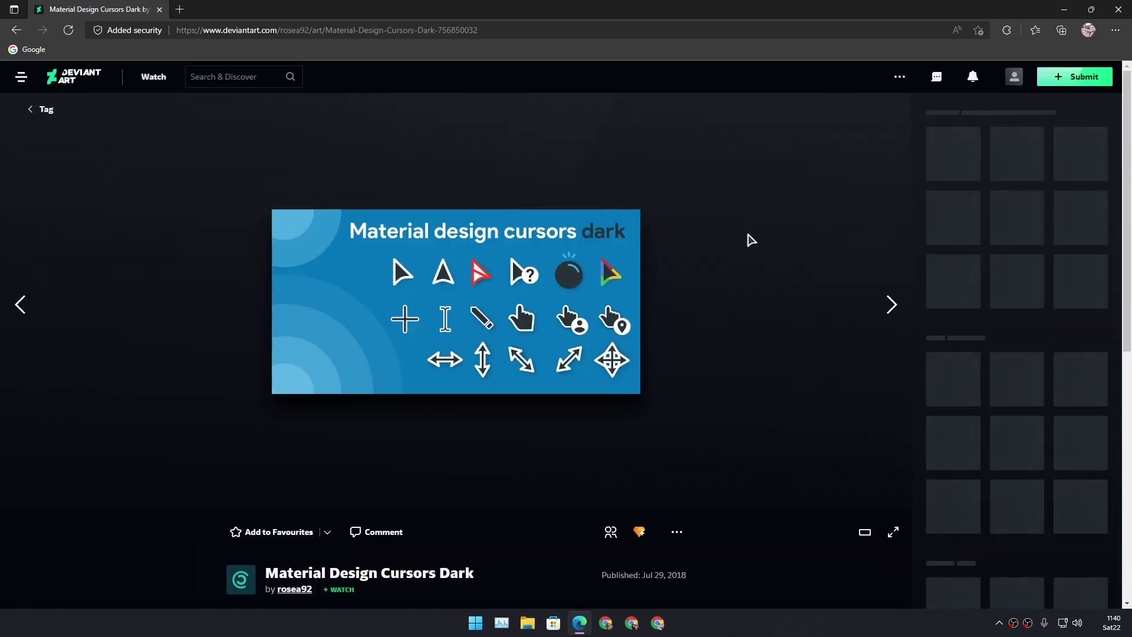
scroll(743, 283, down, 3)
scroll(731, 221, up, 3)
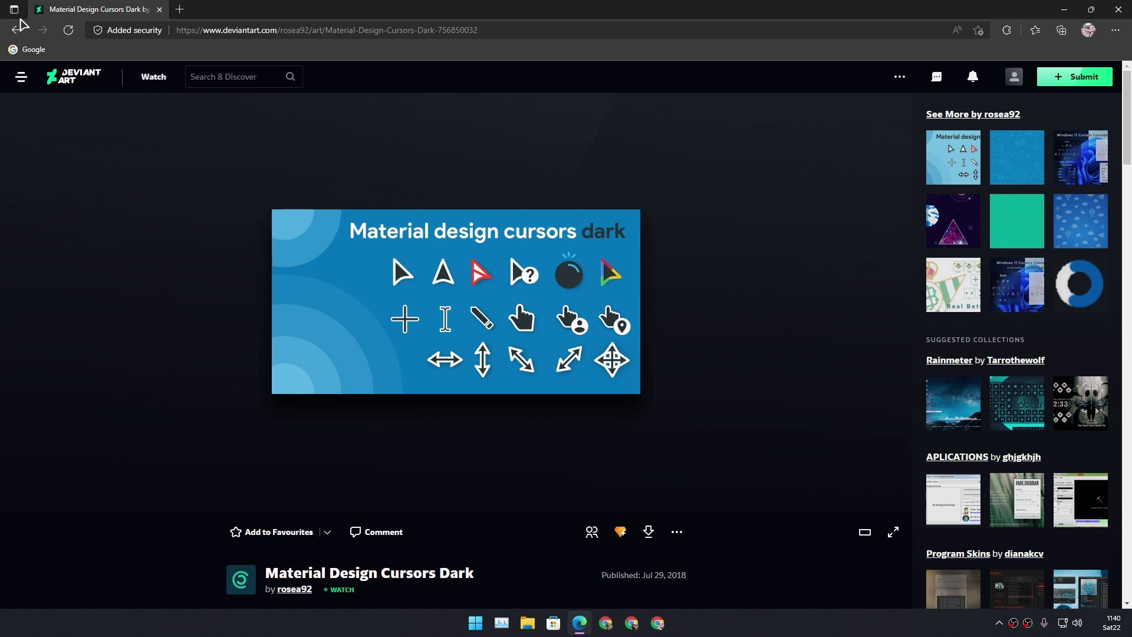
click(16, 30)
scroll(825, 307, up, 6)
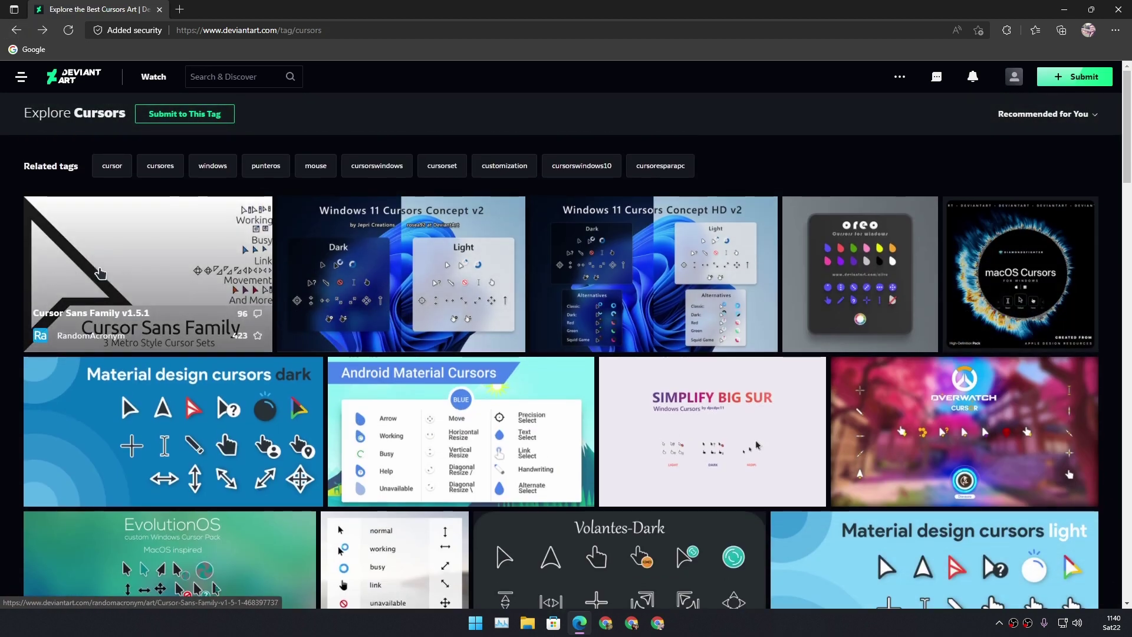
scroll(733, 289, down, 4)
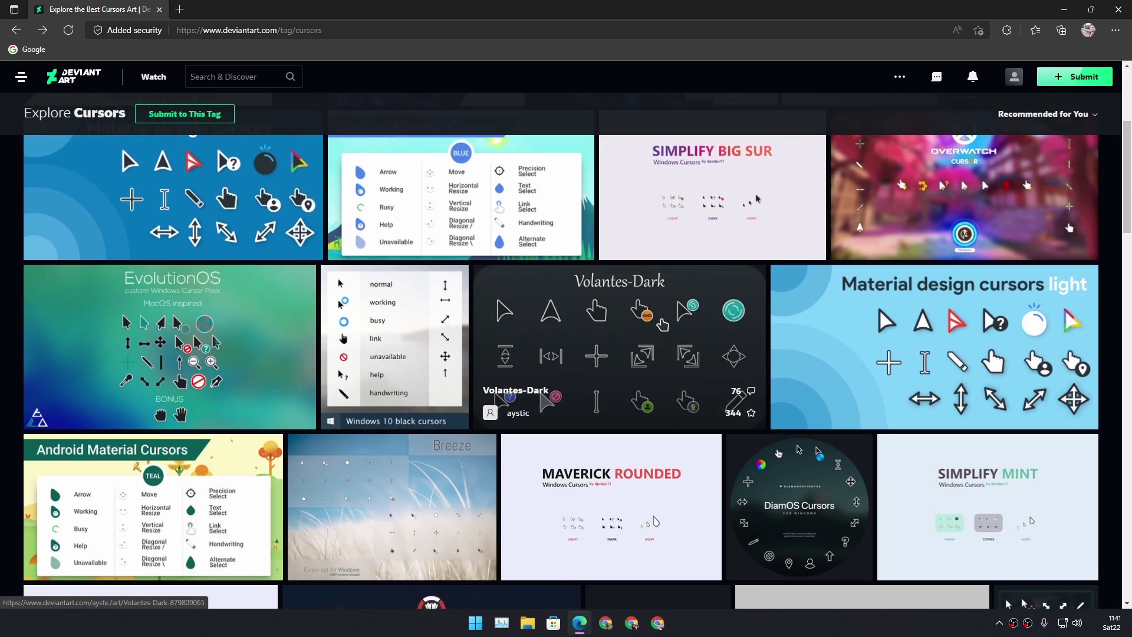
- Open the Volantes-Dark cursor pack page on DeviantArt and scroll through it
click(612, 299)
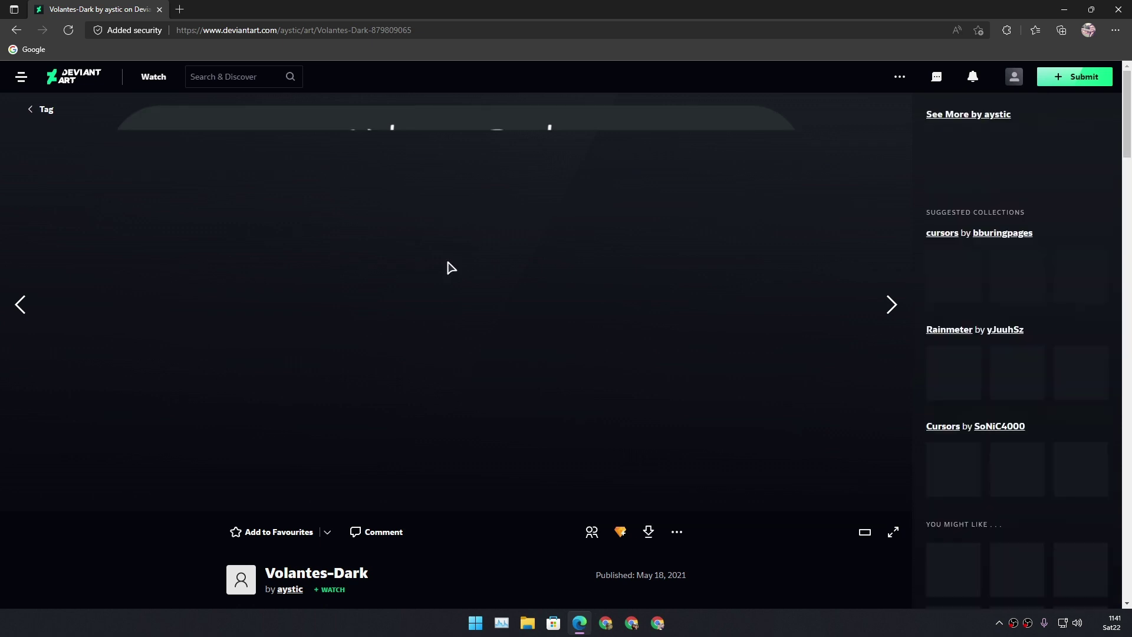
scroll(702, 340, down, 3)
scroll(710, 342, up, 3)
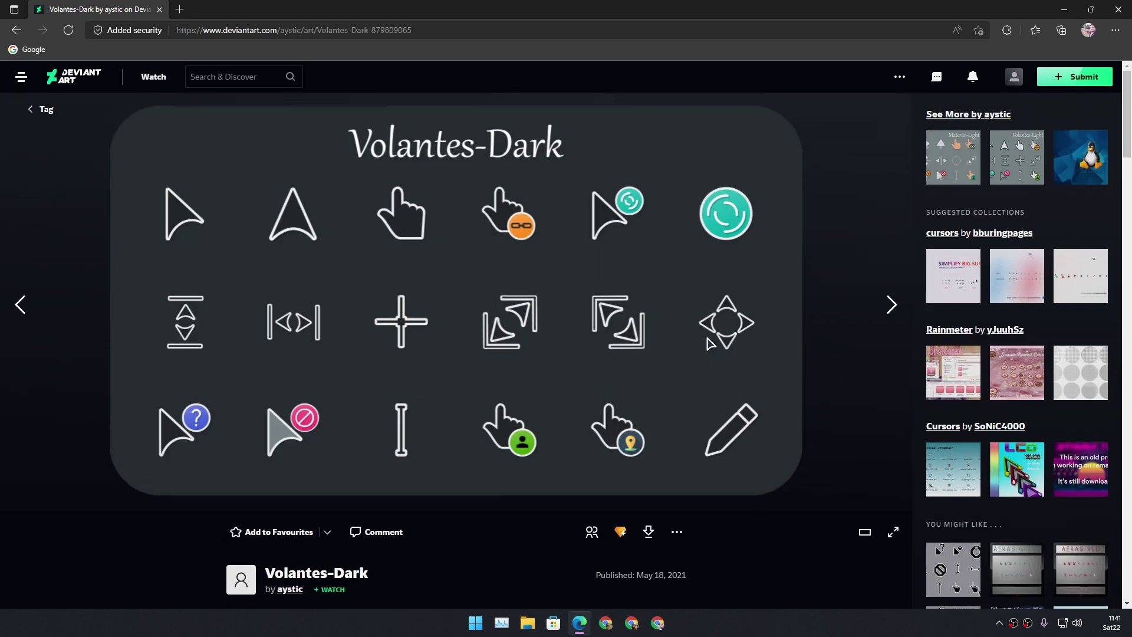
scroll(673, 391, down, 1)
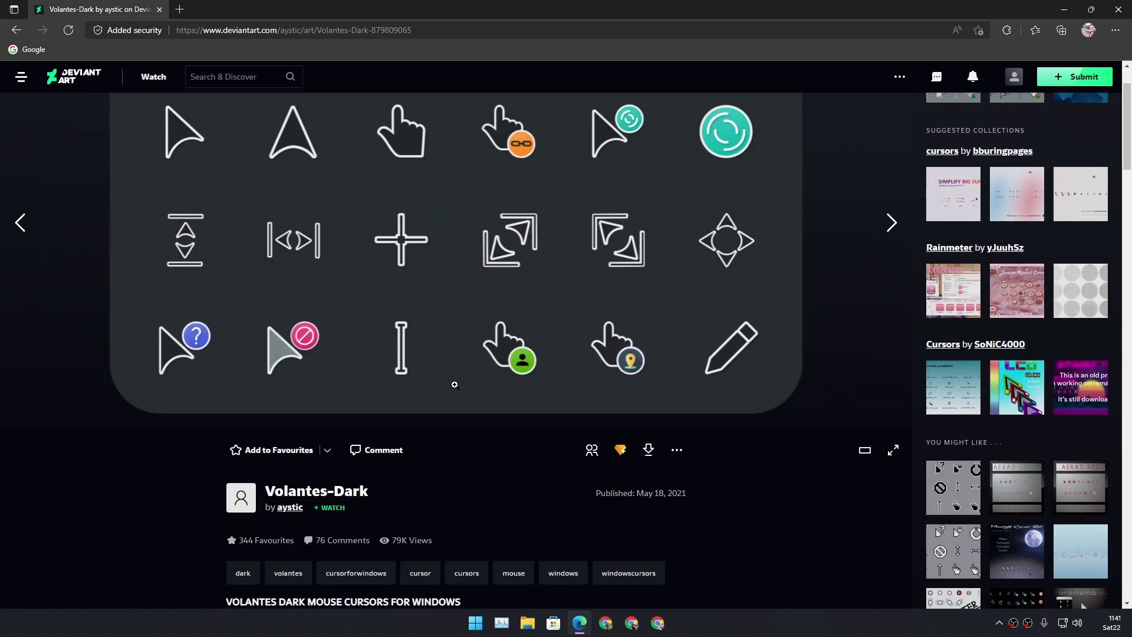
scroll(220, 281, down, 4)
scroll(561, 480, up, 4)
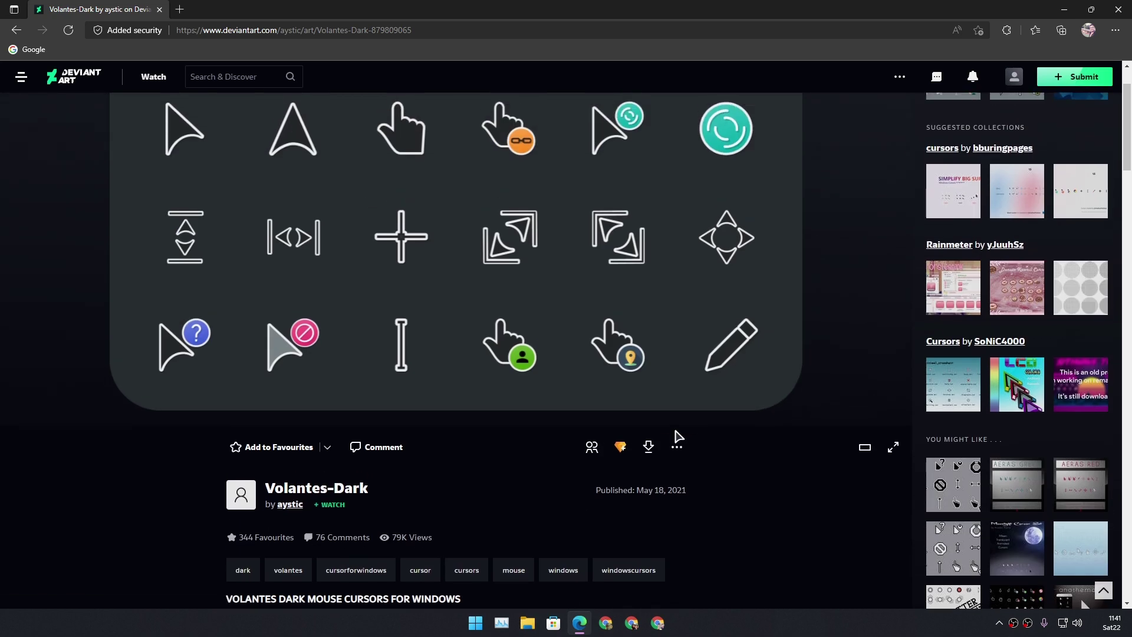
- Download volantes_dark_by_aystic_dejtd0p.zip from the page's Download button
click(1012, 79)
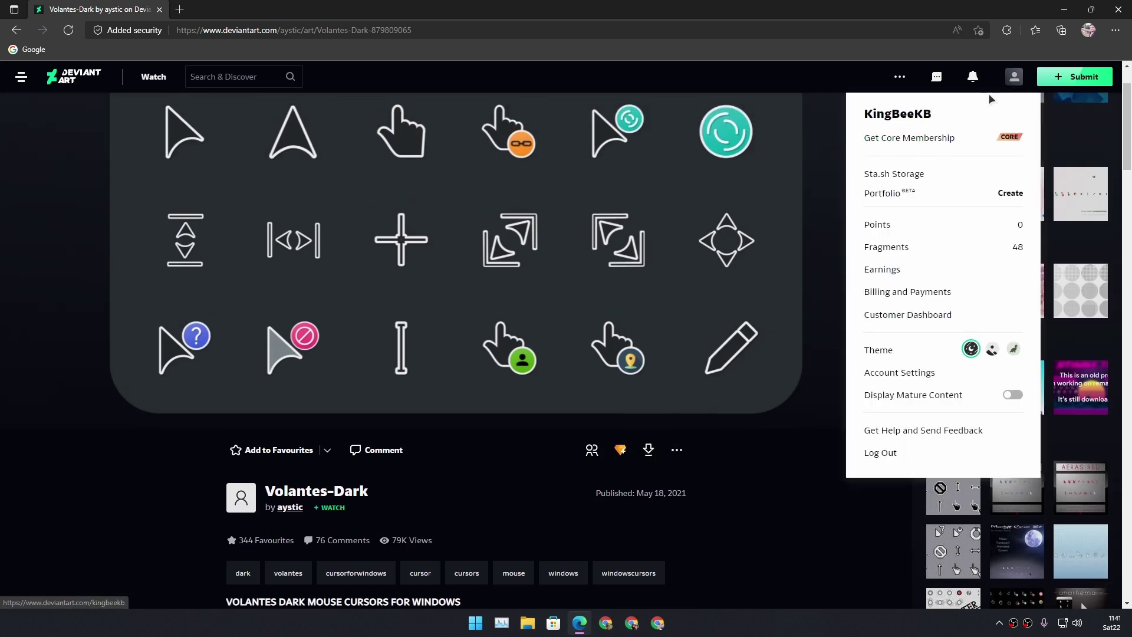
click(321, 59)
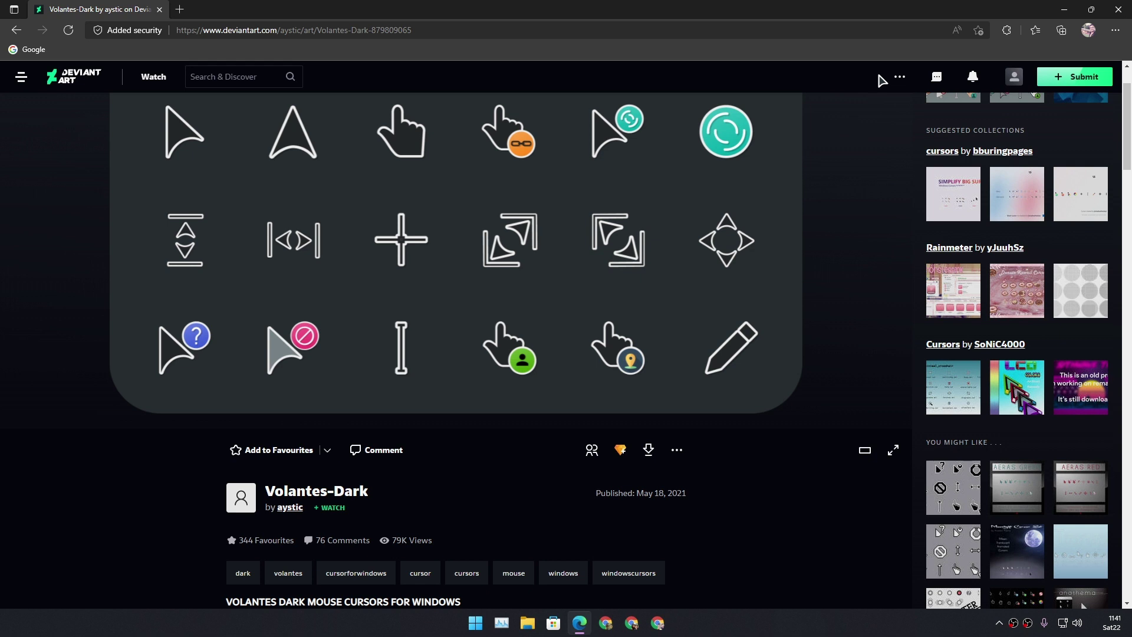
click(651, 448)
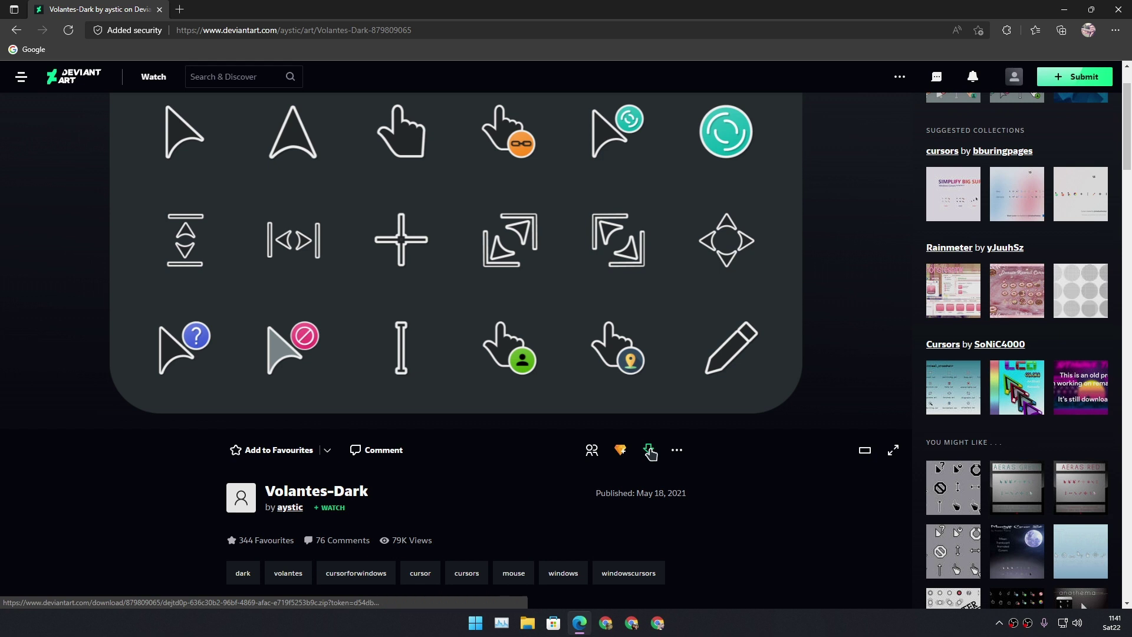
click(650, 450)
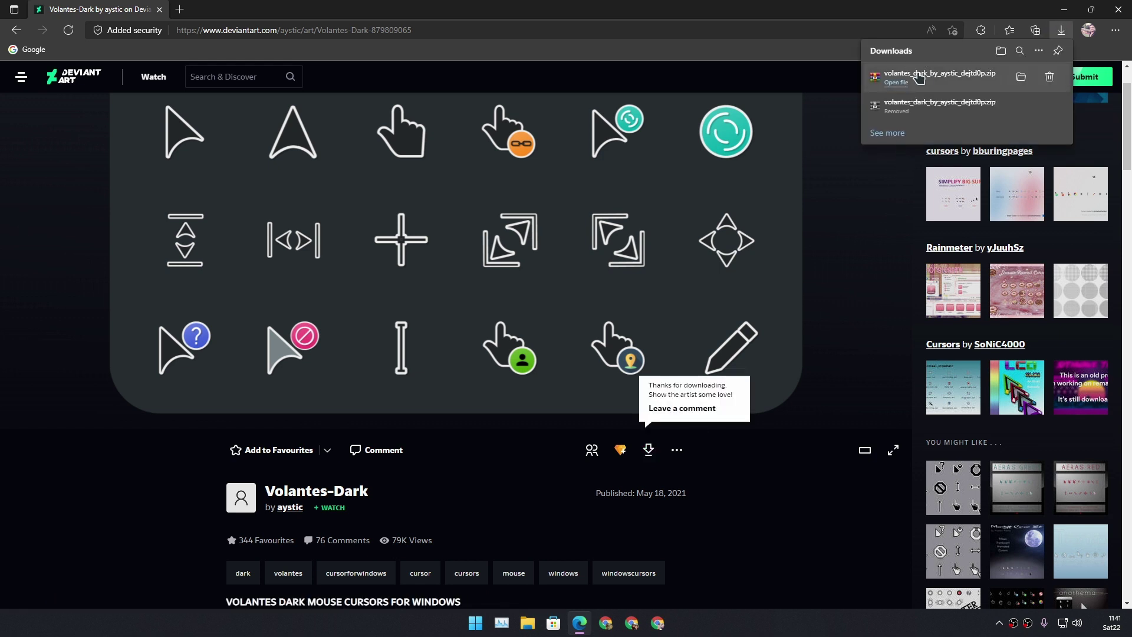
- Show the downloaded Volantes zip in its folder and extract it with WinRAR into its own folder
click(1022, 77)
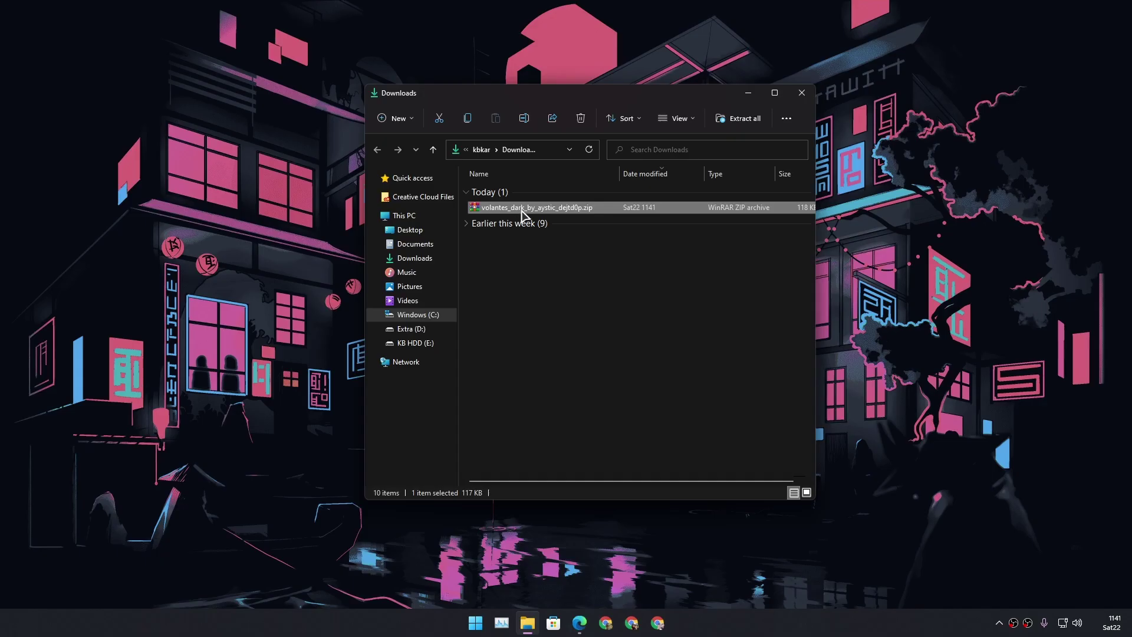
right_click(522, 213)
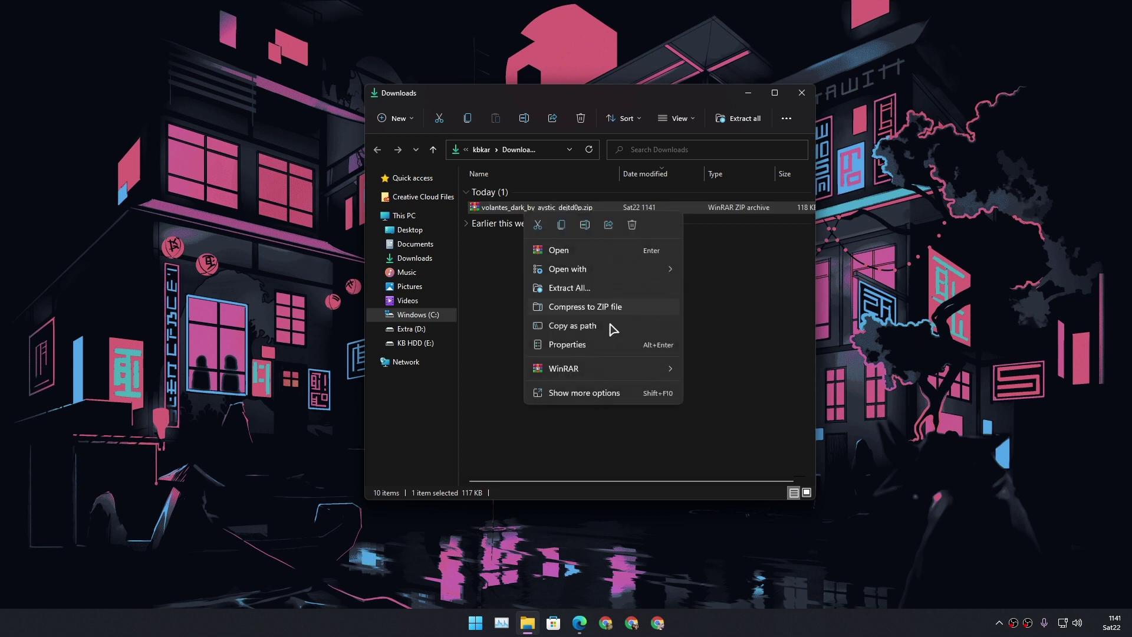
mouse_move(647, 373)
click(761, 414)
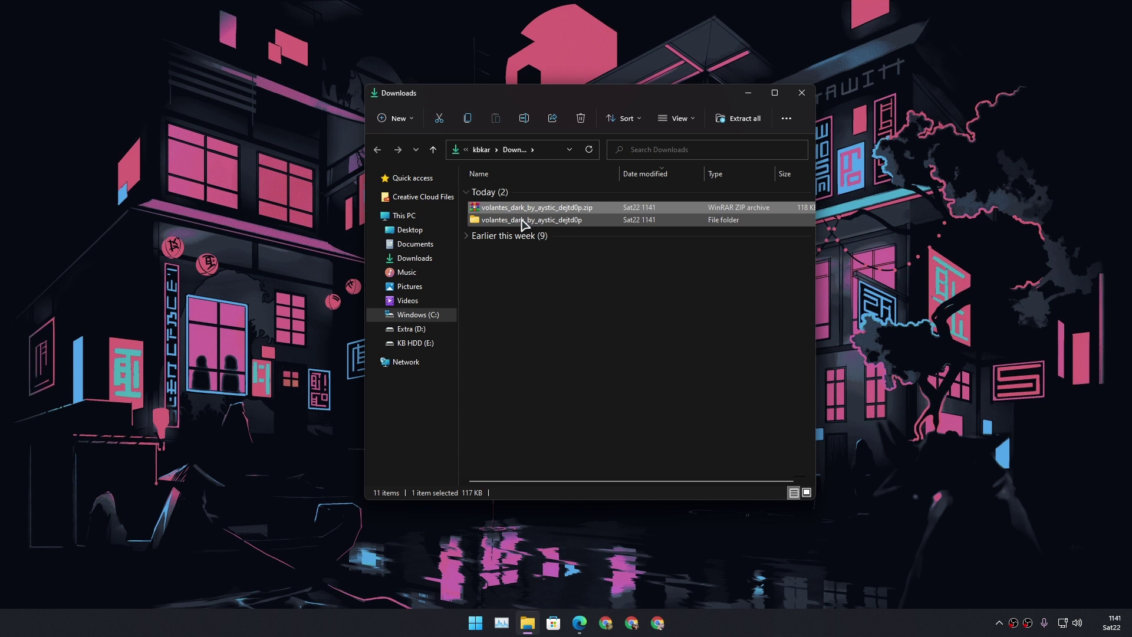
- Browse the extracted Volantes folder and open the Volantes_Dark subfolder
double_click(521, 219)
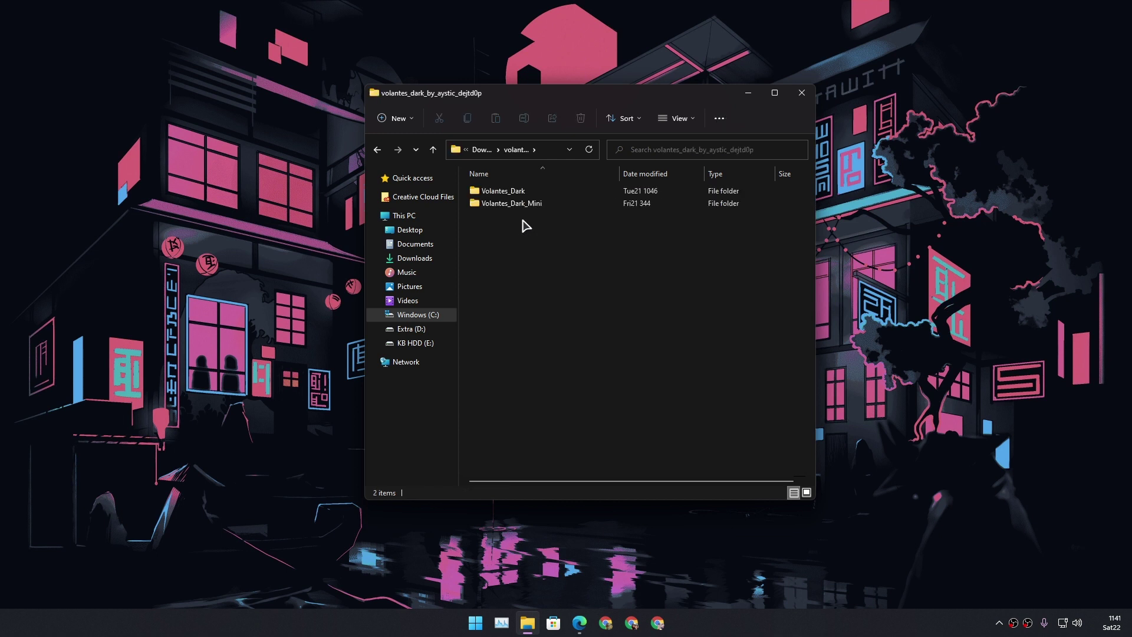
double_click(527, 205)
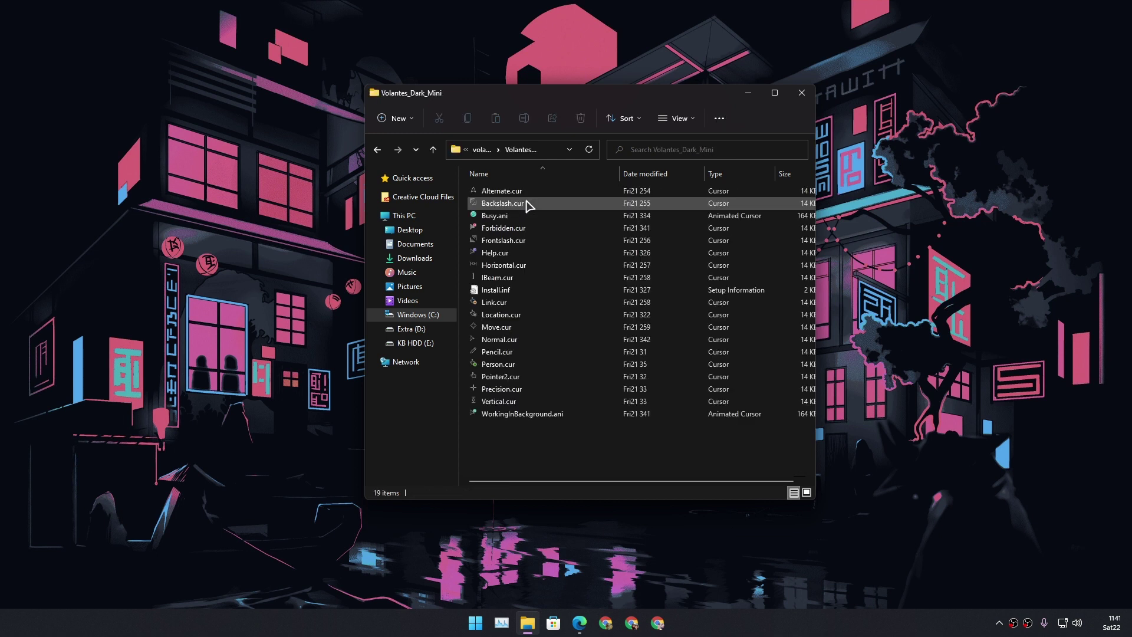
click(378, 149)
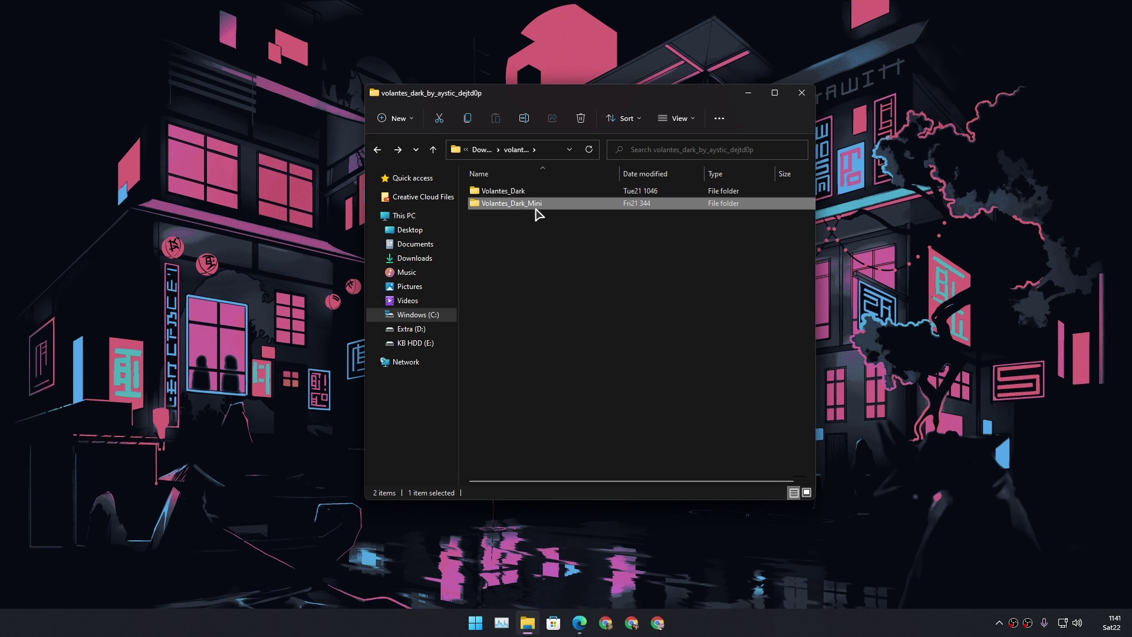
click(531, 190)
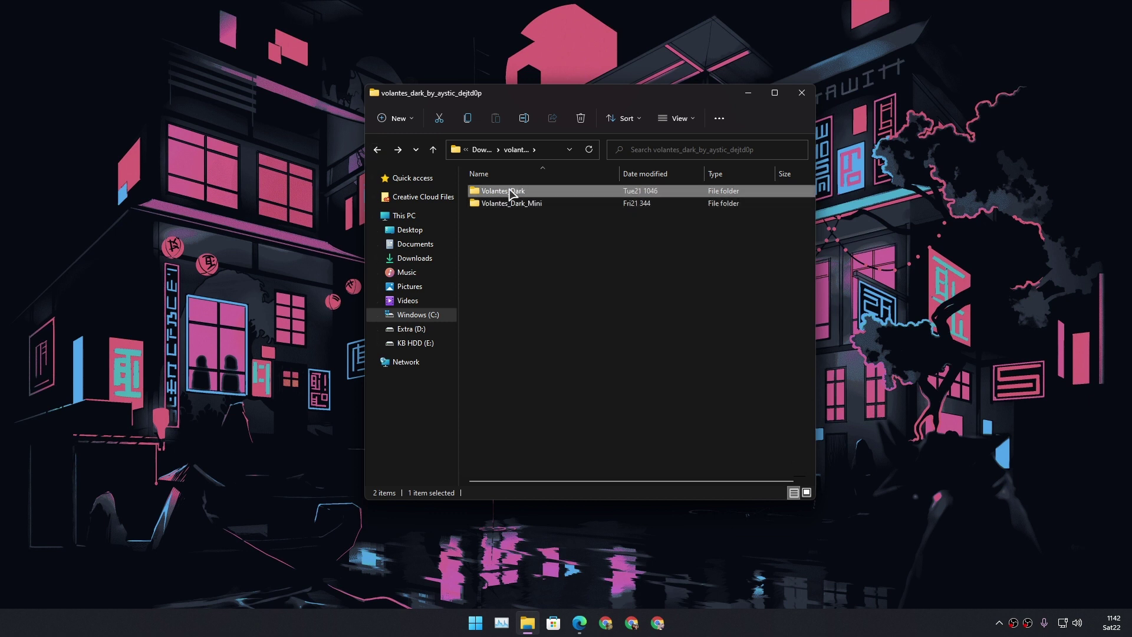
double_click(498, 194)
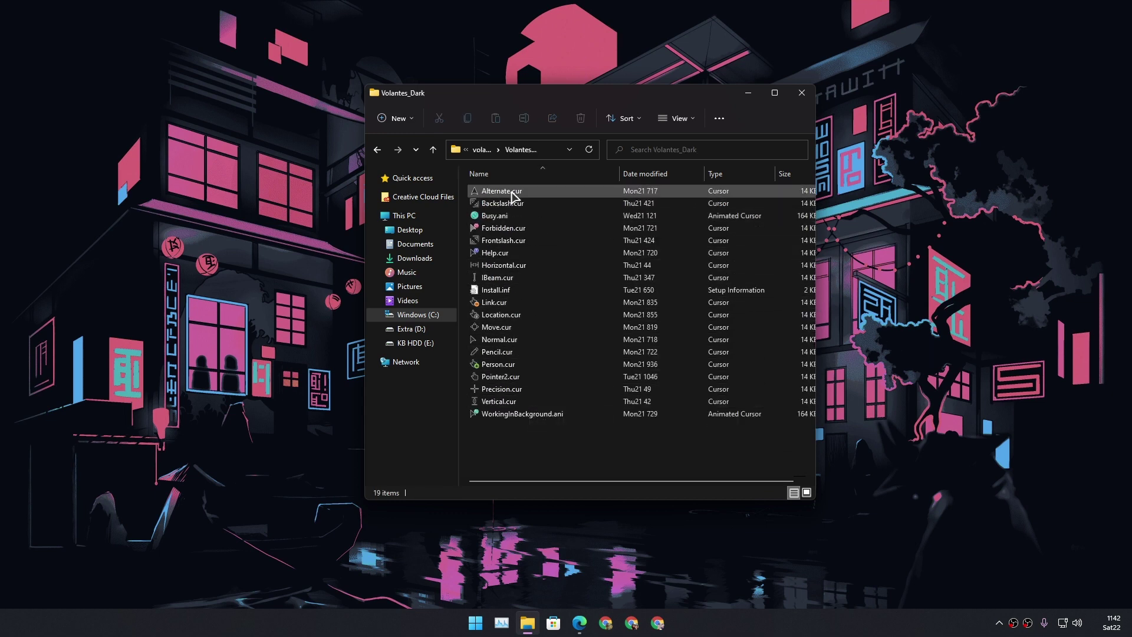
- Show Volantes_Dark as large thumbnails, install it via Install.inf, then minimize Explorer
key(super+Up)
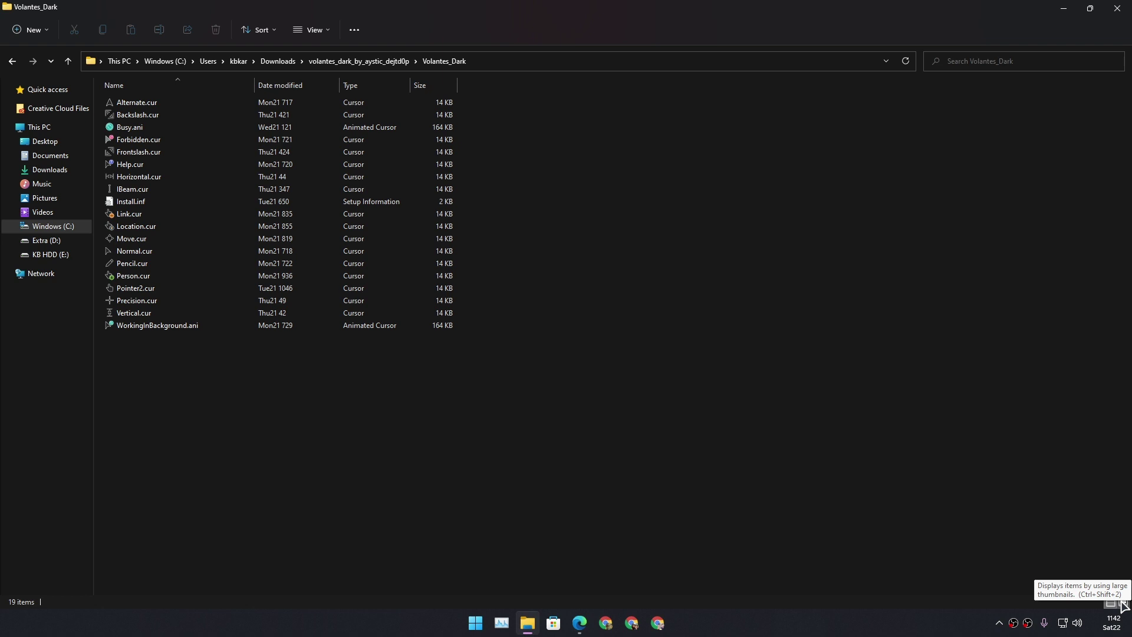
click(1124, 602)
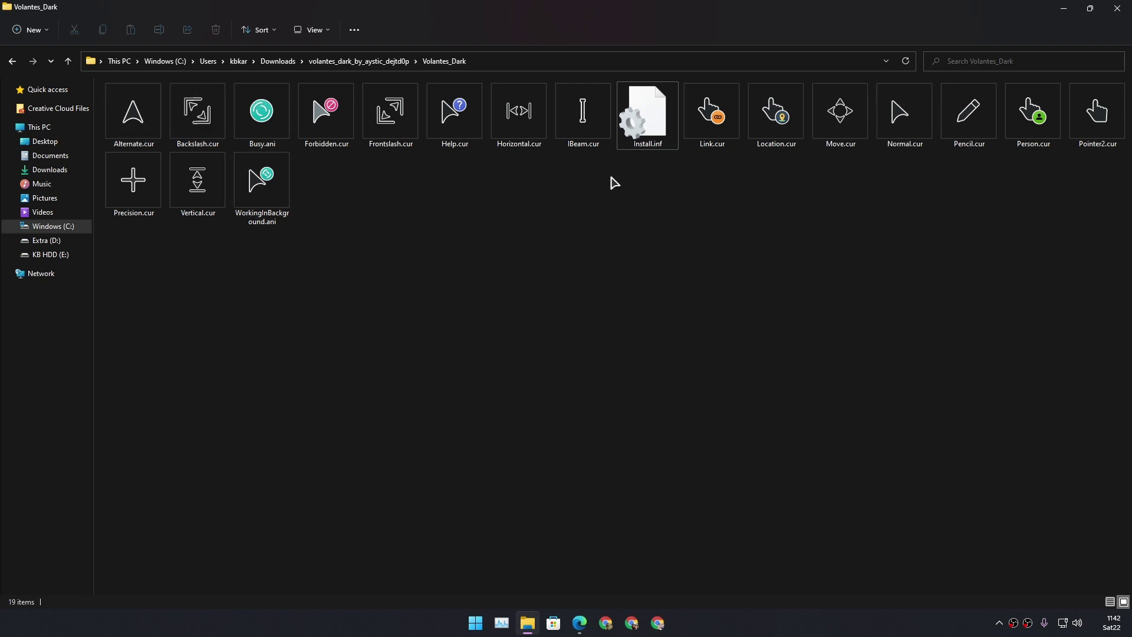
right_click(647, 114)
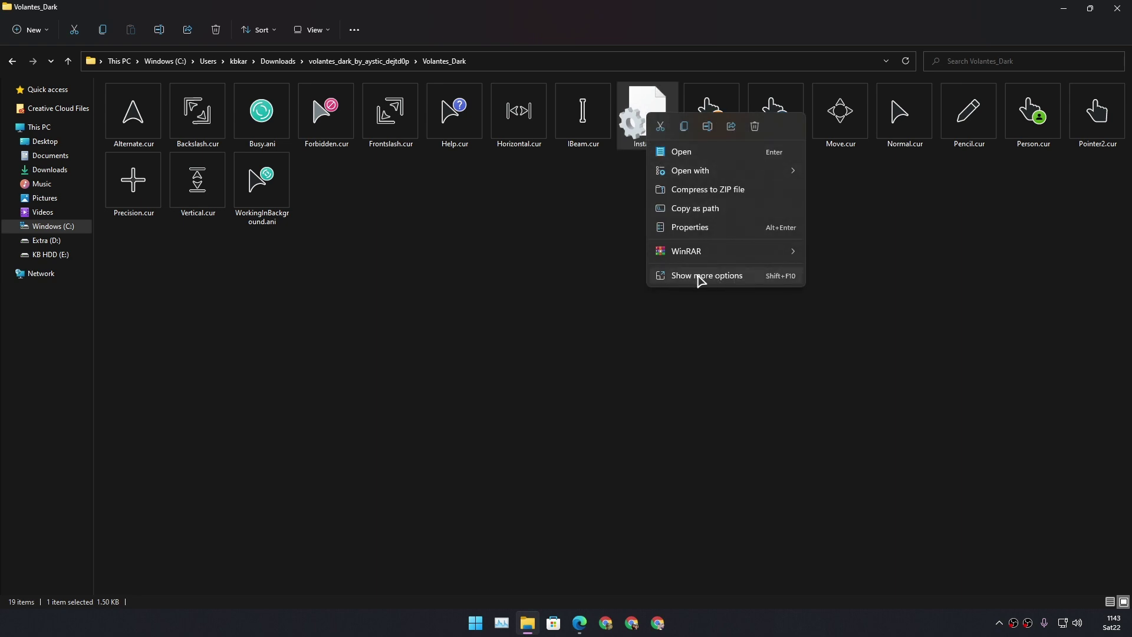
click(707, 276)
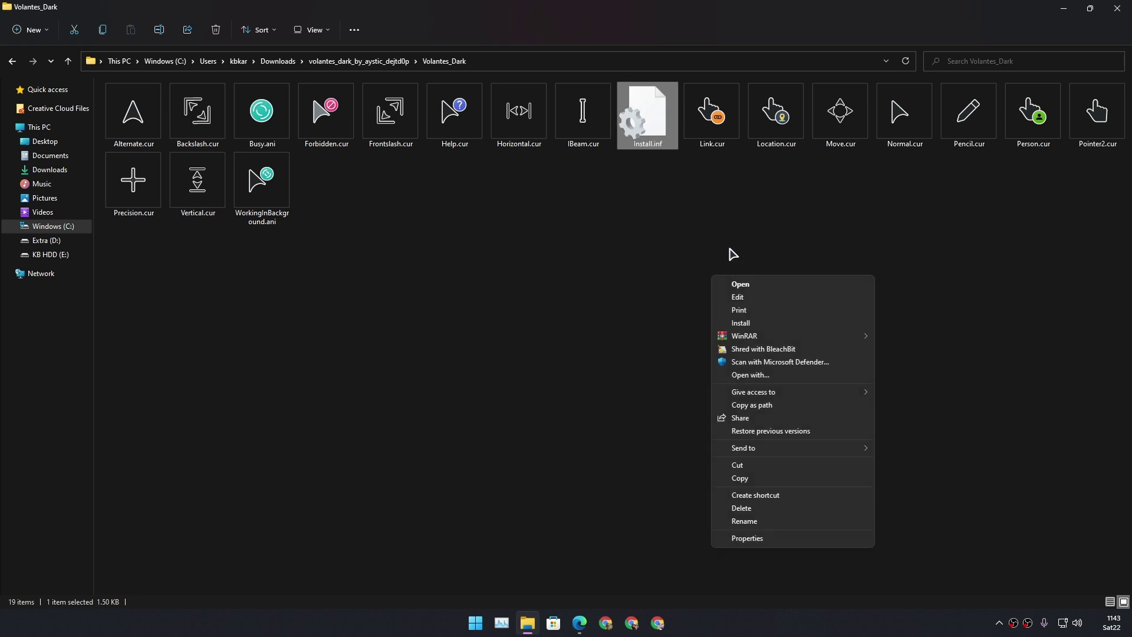
click(757, 324)
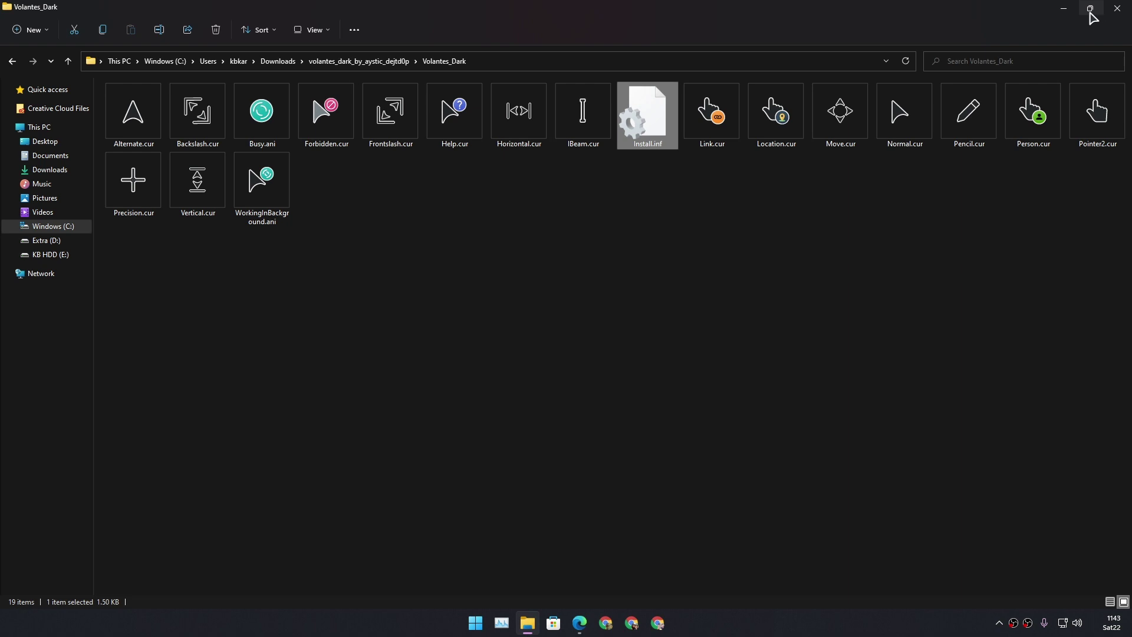
click(1090, 10)
click(755, 94)
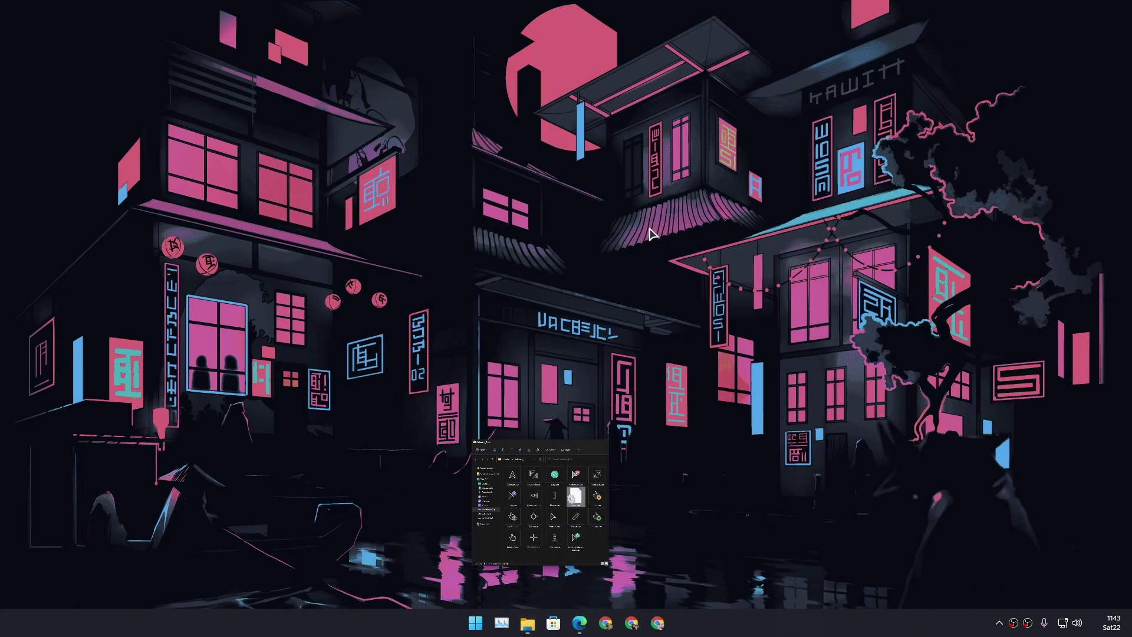
- Search 'mous' from Start and open the Mouse settings page
click(475, 624)
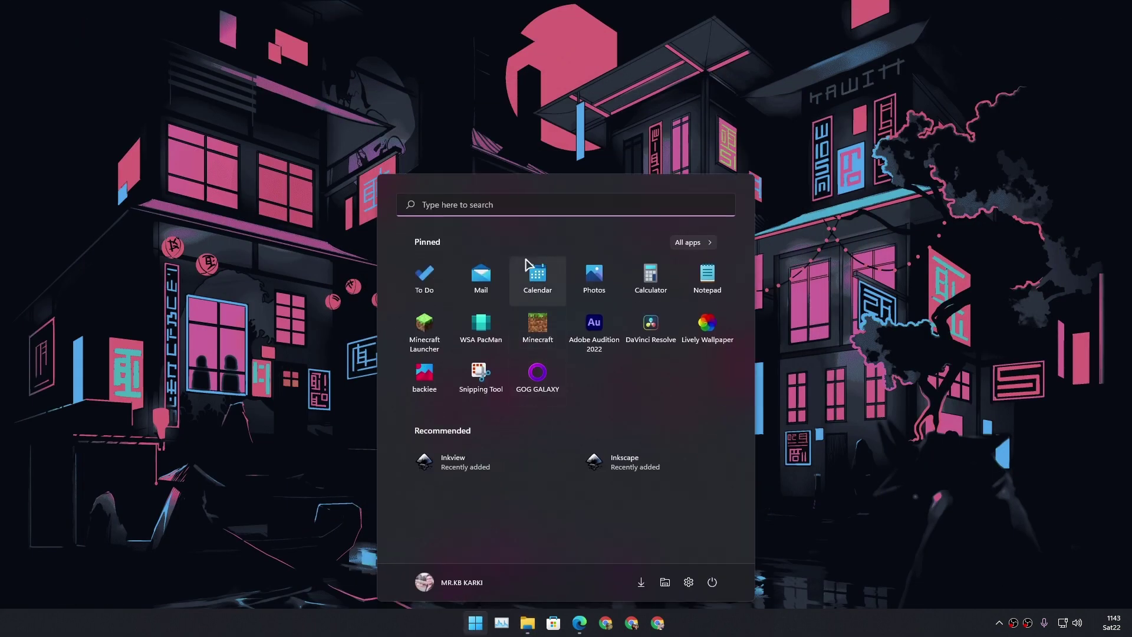
click(519, 203)
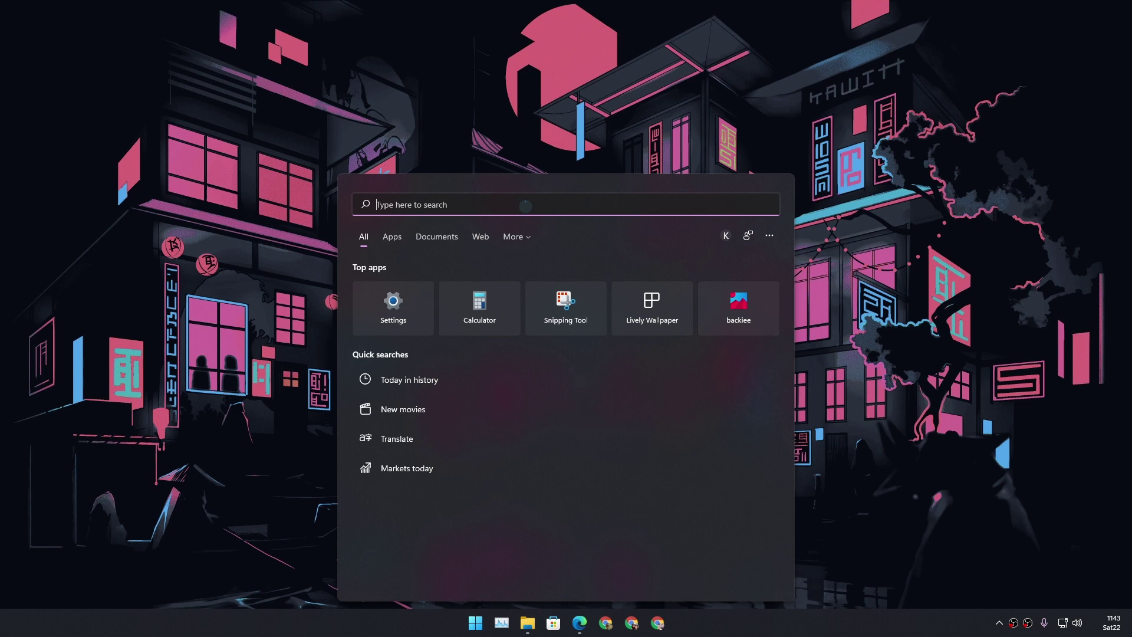
text(mous)
click(411, 297)
- Open Additional mouse settings and centre the Mouse Properties dialog
scroll(729, 373, down, 3)
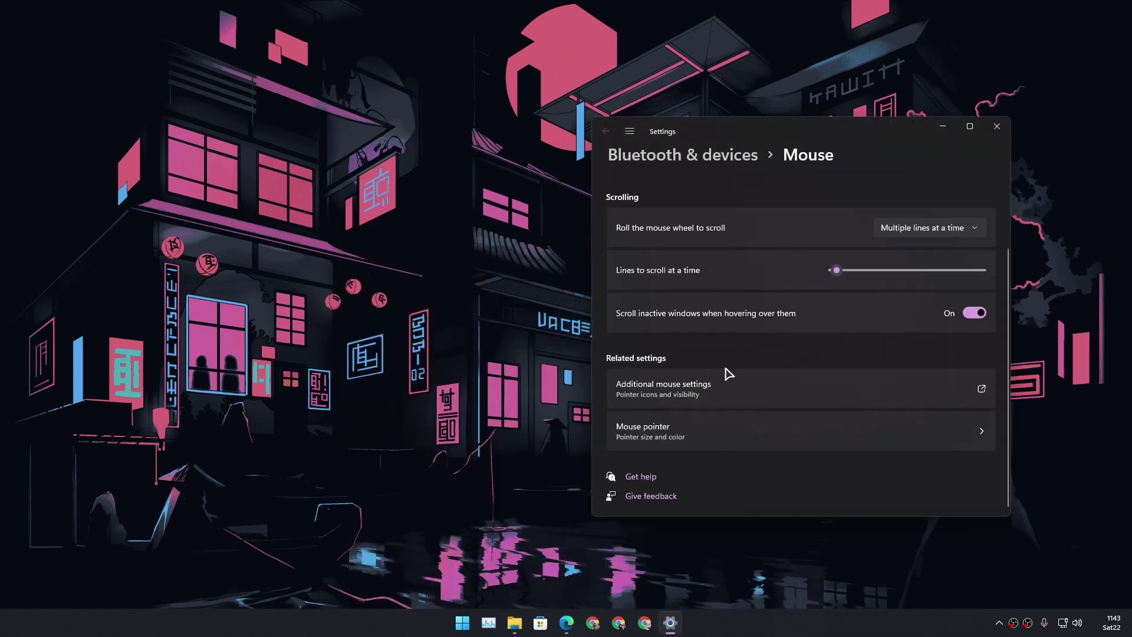
scroll(729, 373, up, 1)
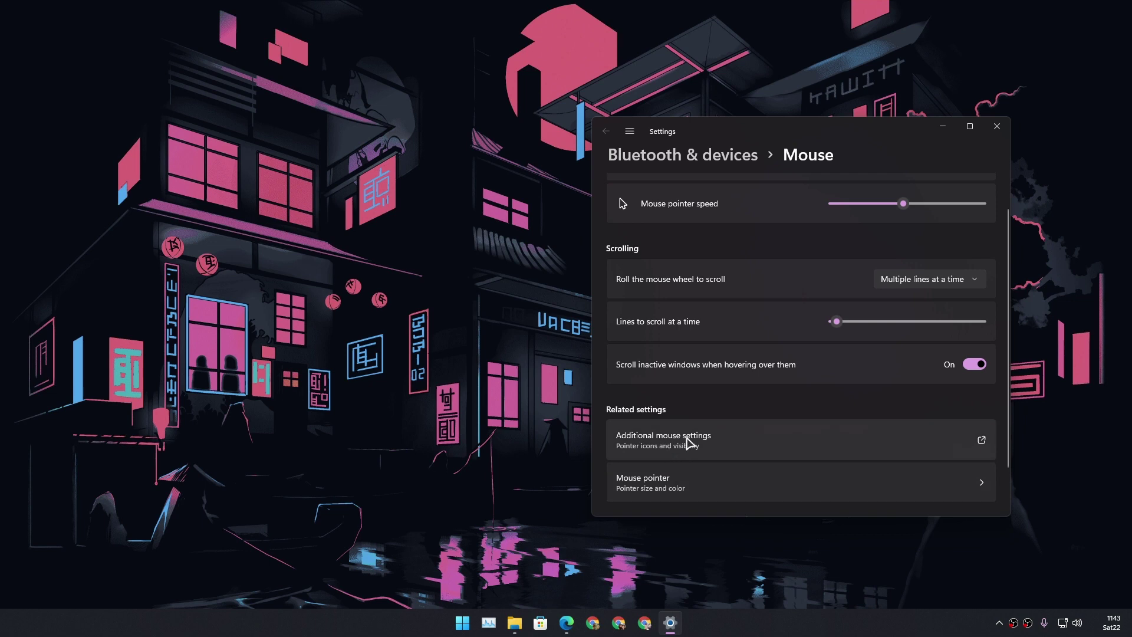
click(690, 436)
drag(172, 83, 439, 122)
- Close Settings and apply the Volantes Dark pointer scheme, confirming the replacement
click(996, 126)
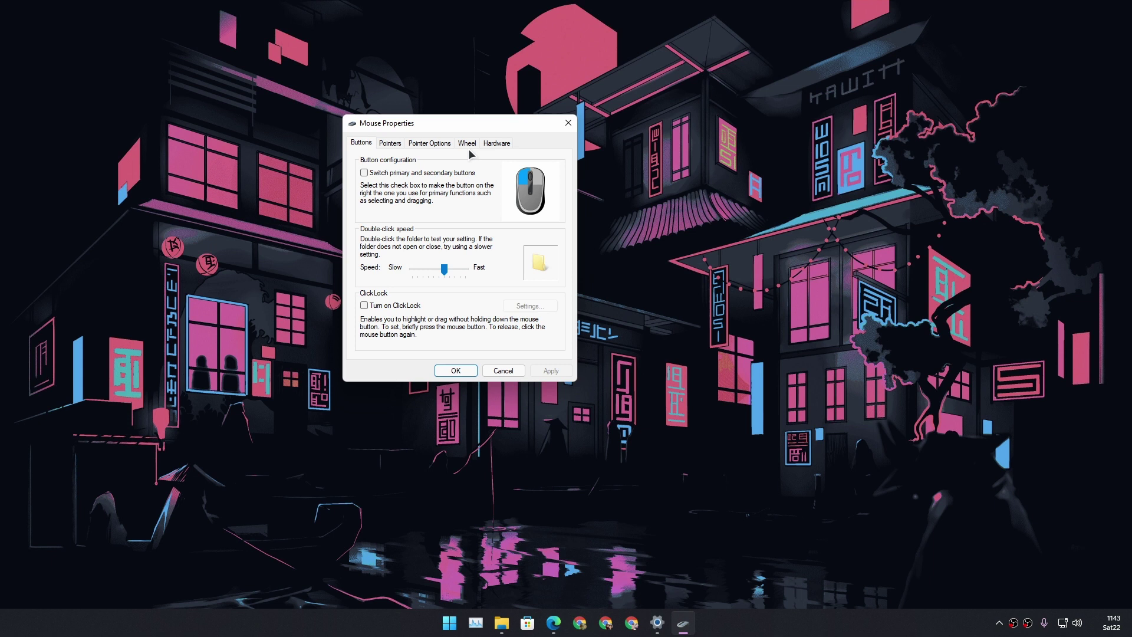
click(391, 143)
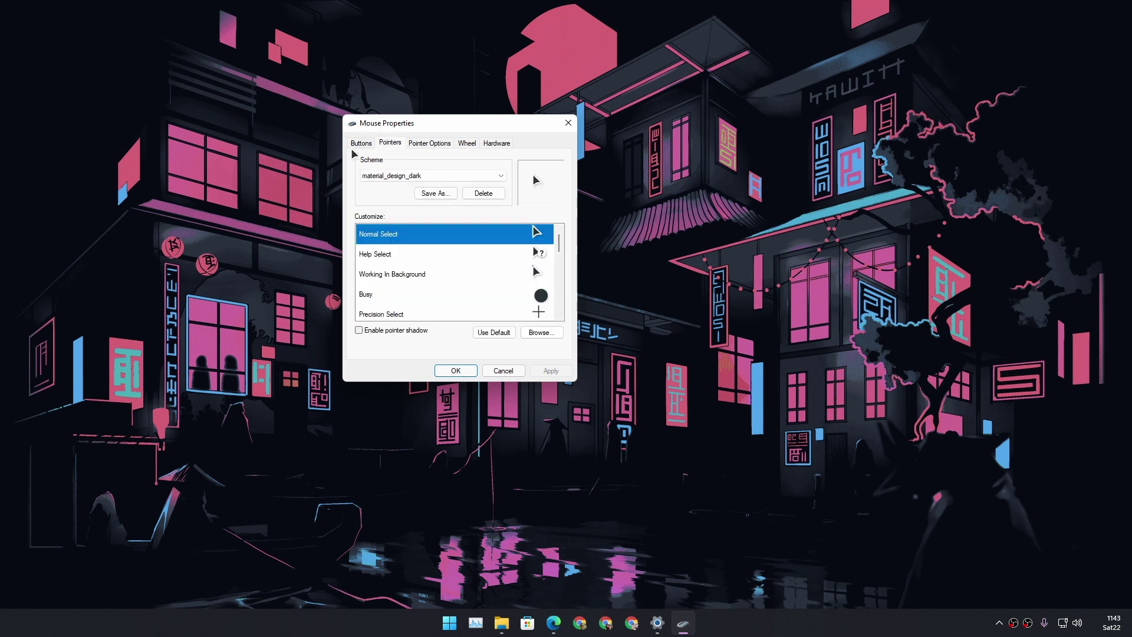
click(399, 176)
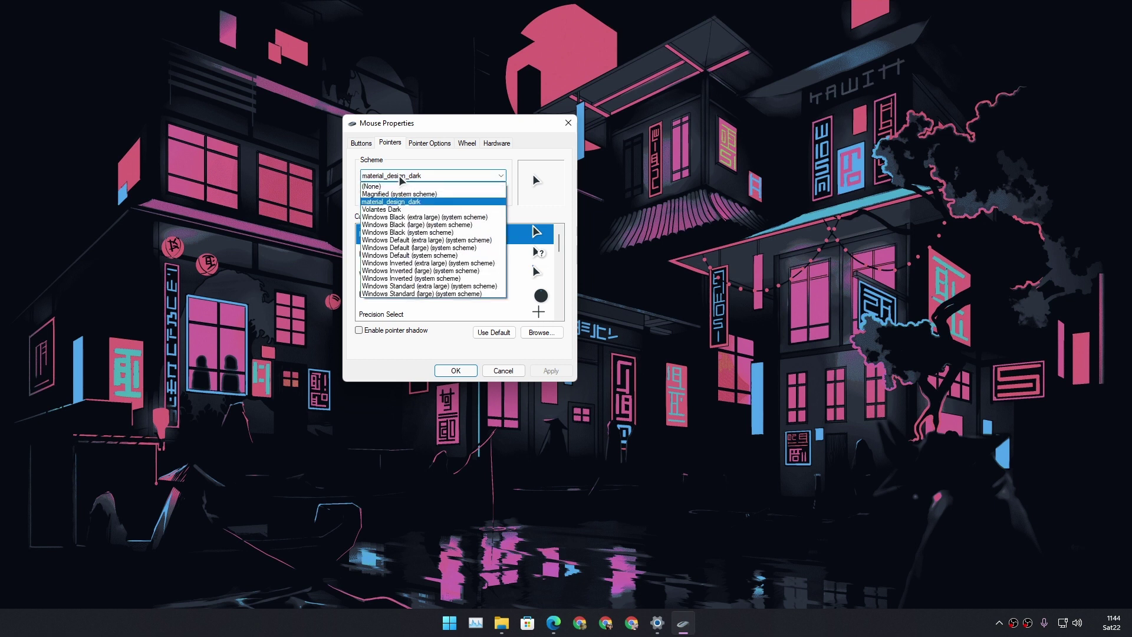
click(391, 209)
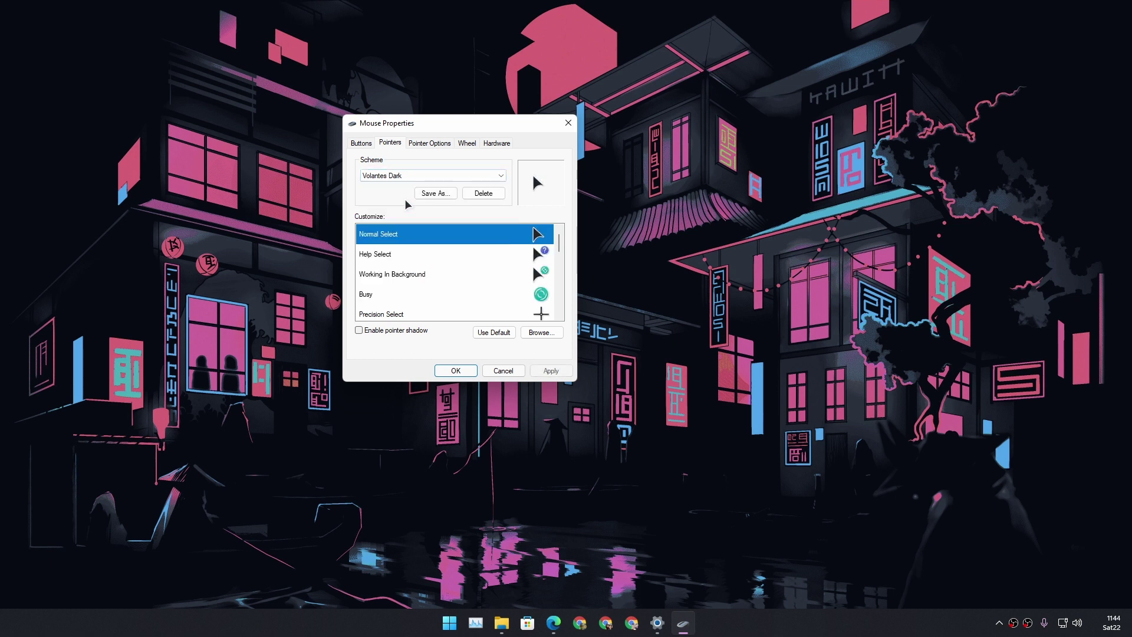
mouse_move(559, 242)
mouse_down()
mouse_move(560, 304)
mouse_move(562, 235)
mouse_up()
scroll(517, 266, down, 2)
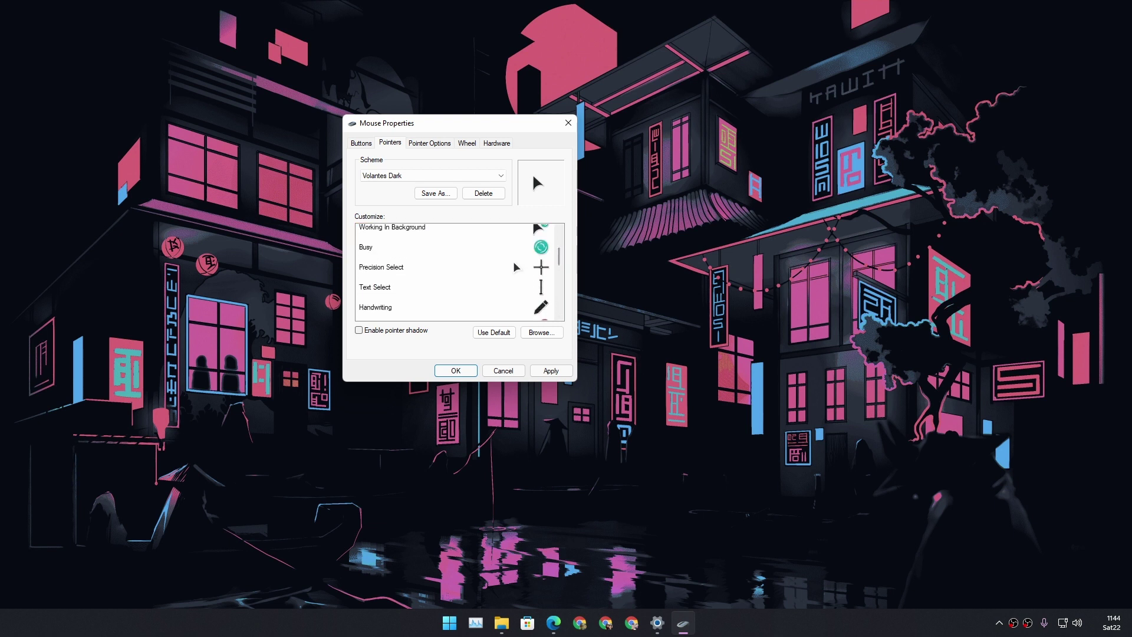
scroll(517, 266, up, 2)
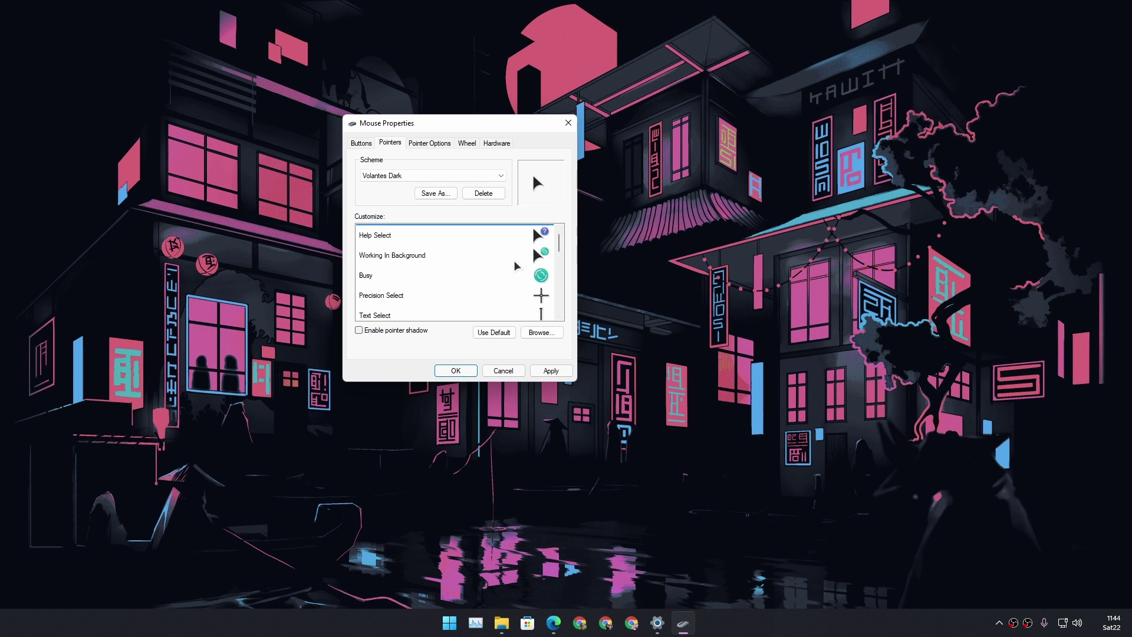
click(552, 370)
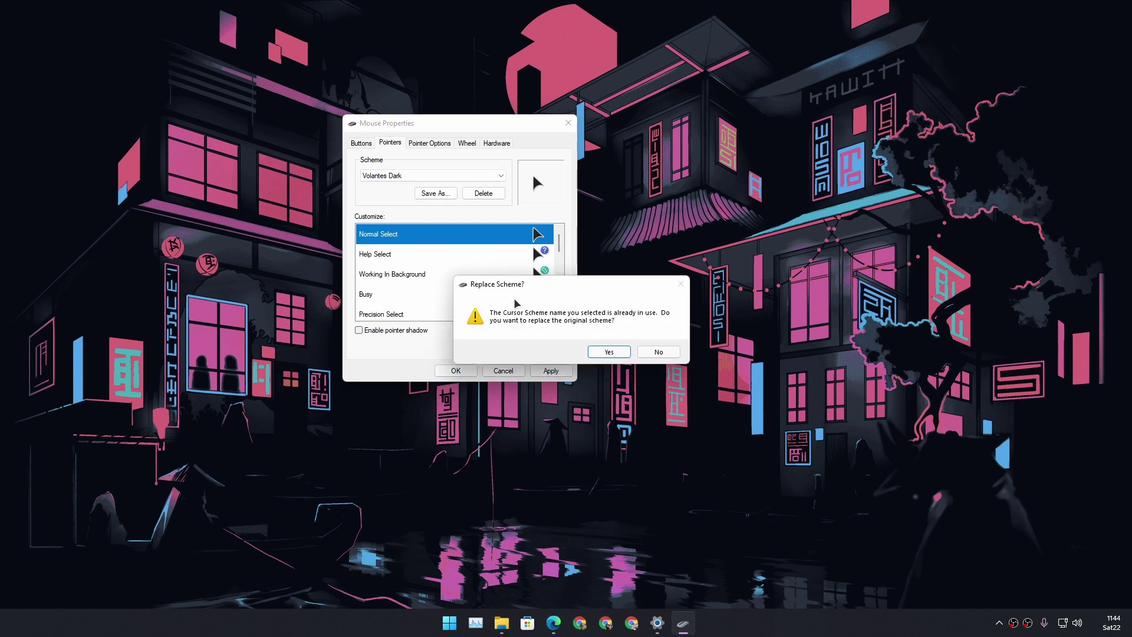
click(608, 352)
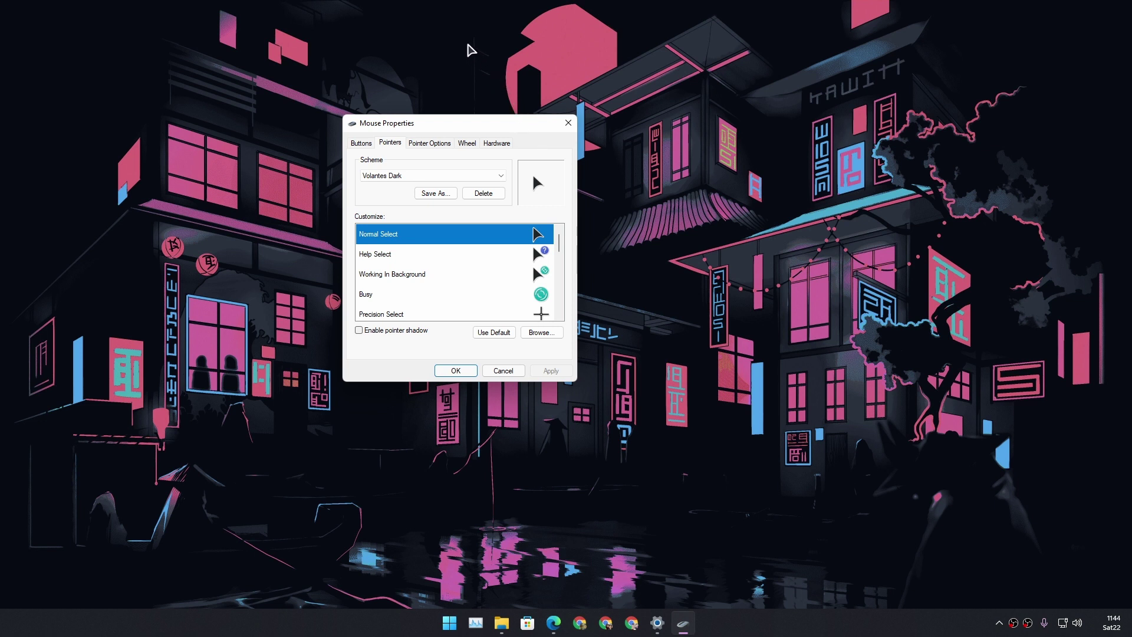
- Switch the pointer scheme to Magnified, then to material_design_dark
click(405, 175)
click(408, 195)
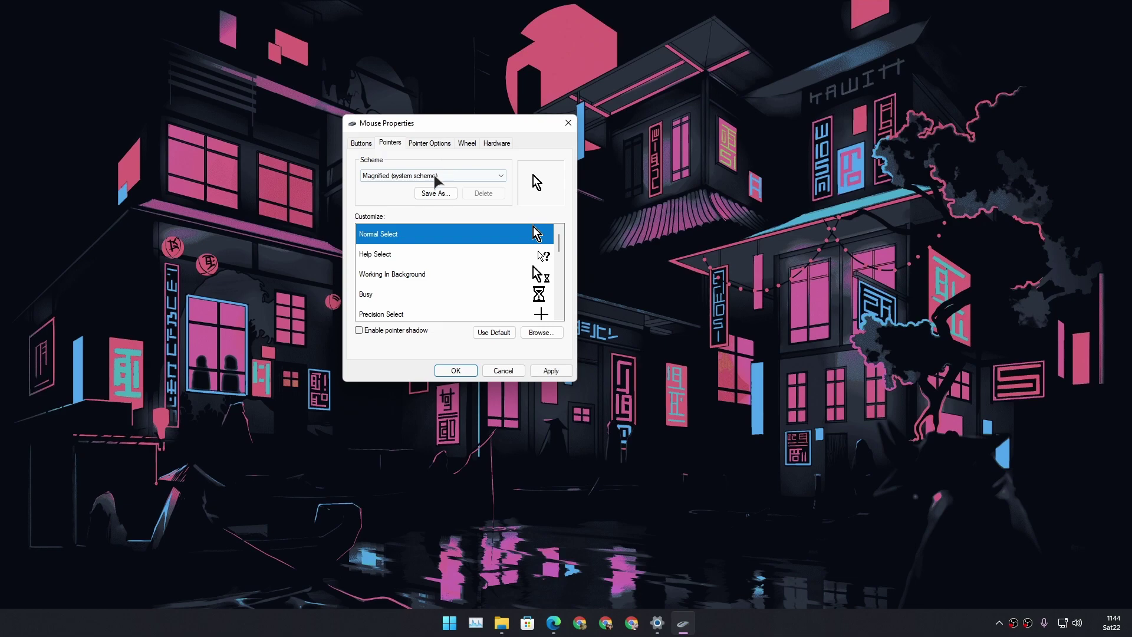
click(424, 175)
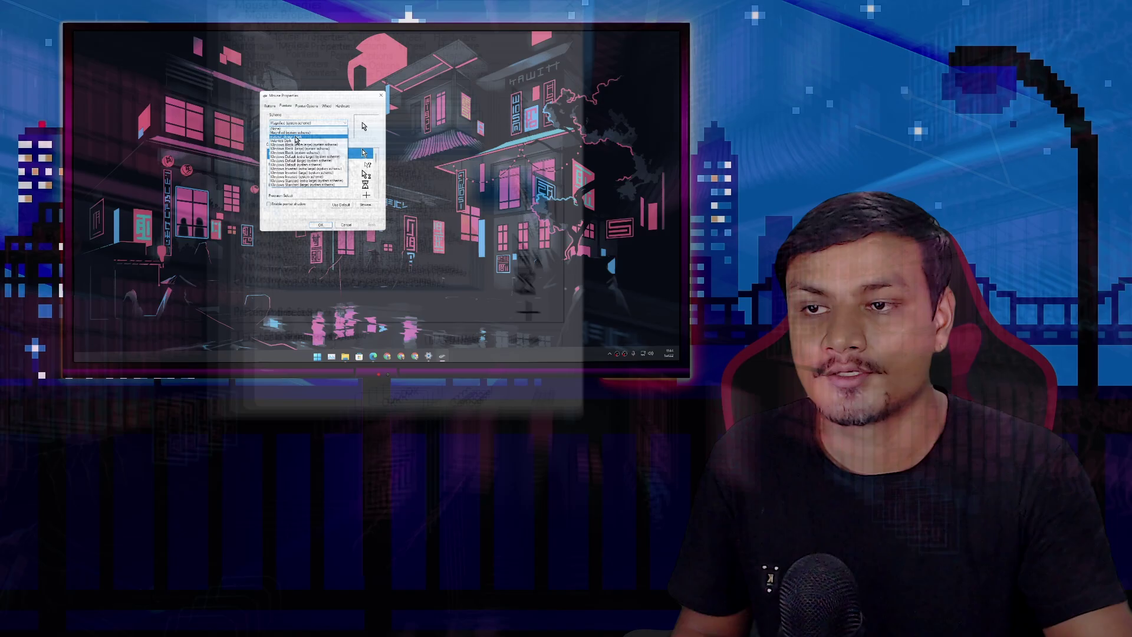
click(296, 137)
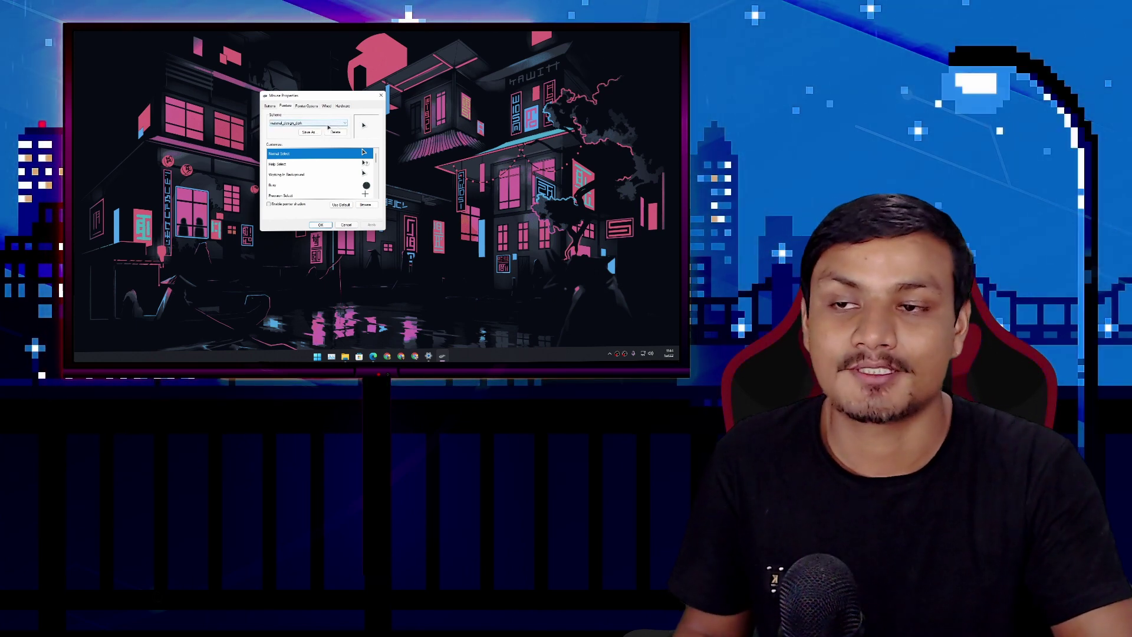
- Choose Volantes Dark in the Mouse Properties Scheme dropdown, then reopen the list
click(328, 124)
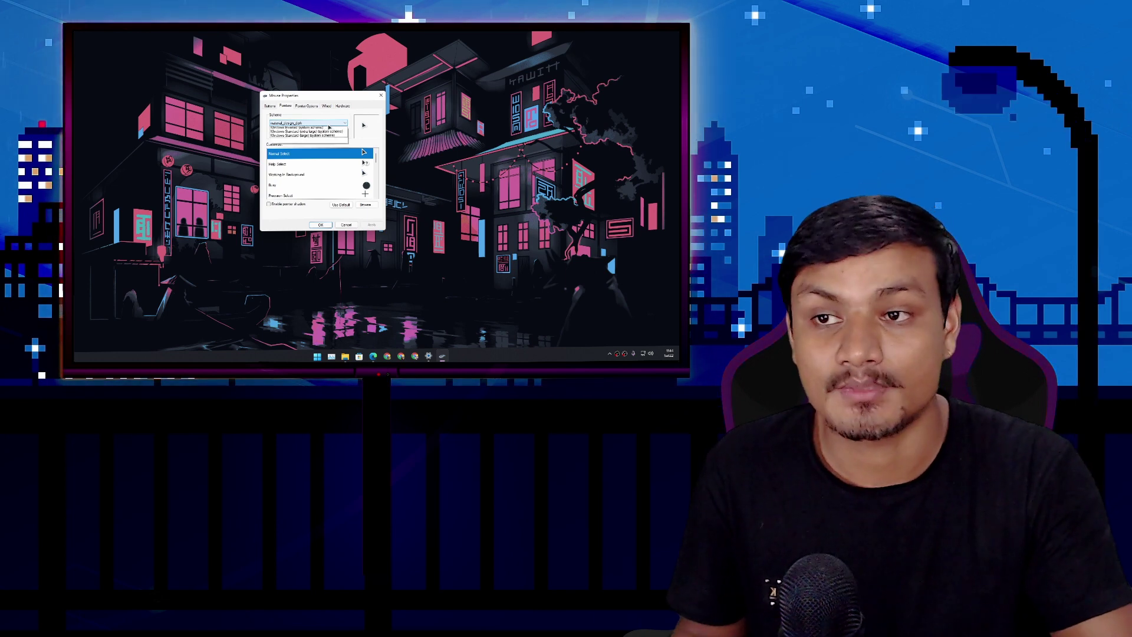
click(292, 141)
click(306, 123)
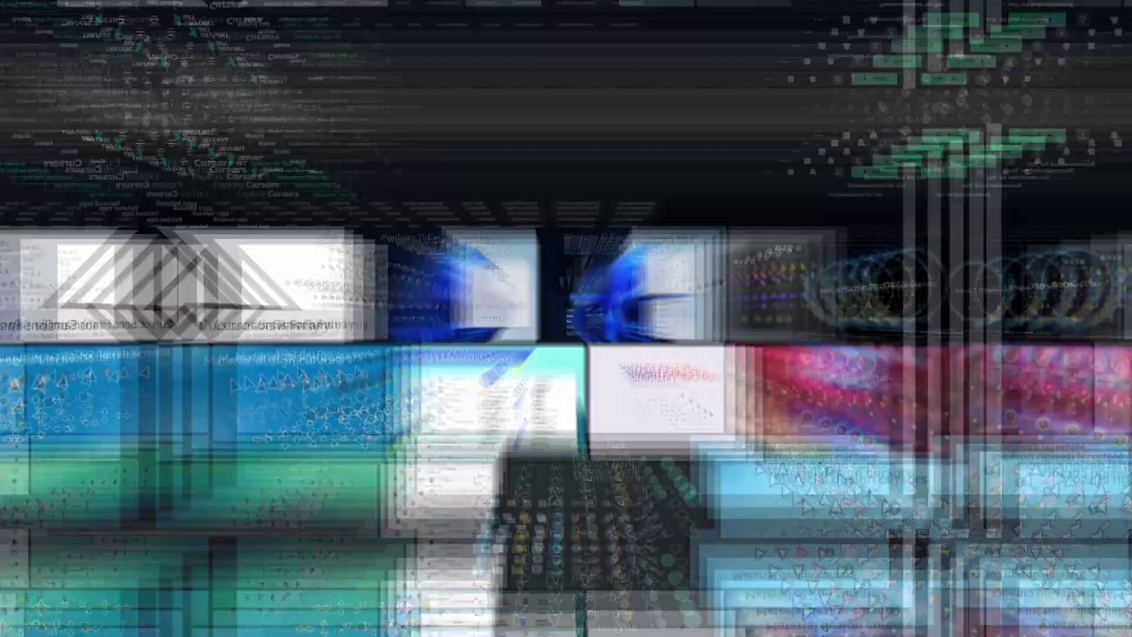
- Open the Windows 11 Cursors Concept v2 page on DeviantArt
scroll(319, 286, down, 3)
scroll(437, 289, up, 3)
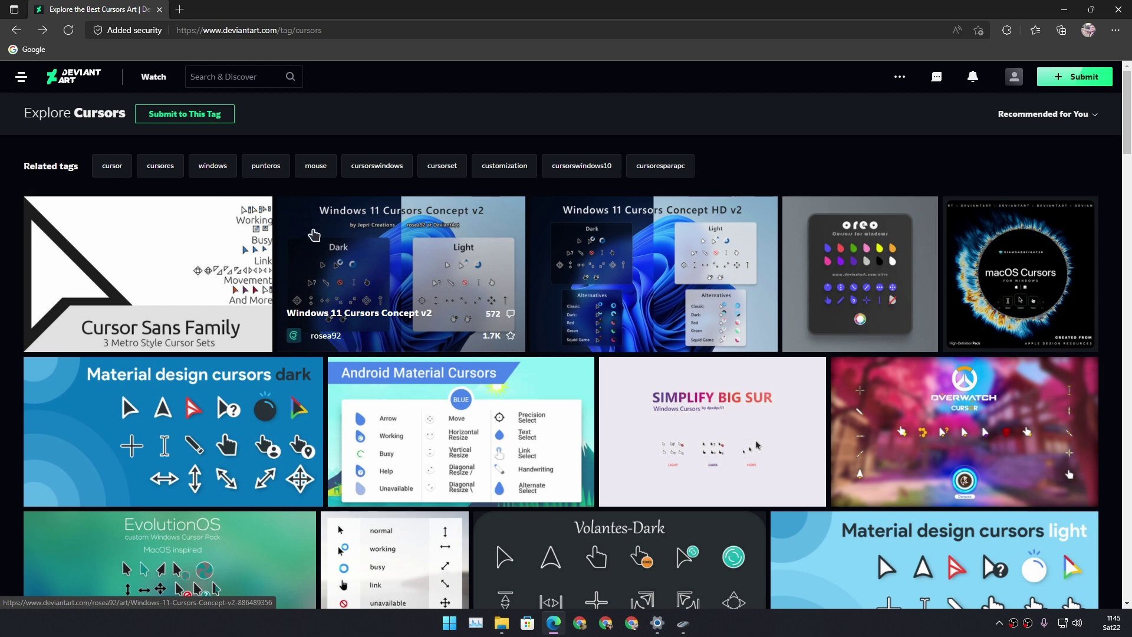
click(424, 263)
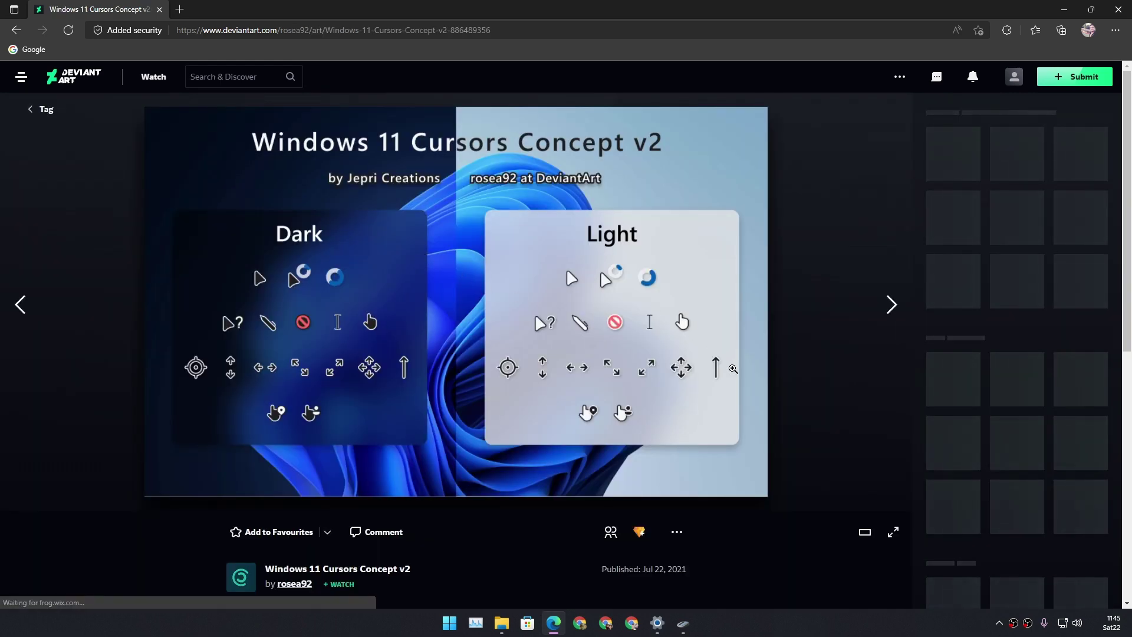
- Download the windows_11_cursors_concept_v2_by_rosea92 zip and show it in its folder
scroll(447, 310, down, 3)
scroll(446, 311, up, 3)
scroll(446, 311, down, 4)
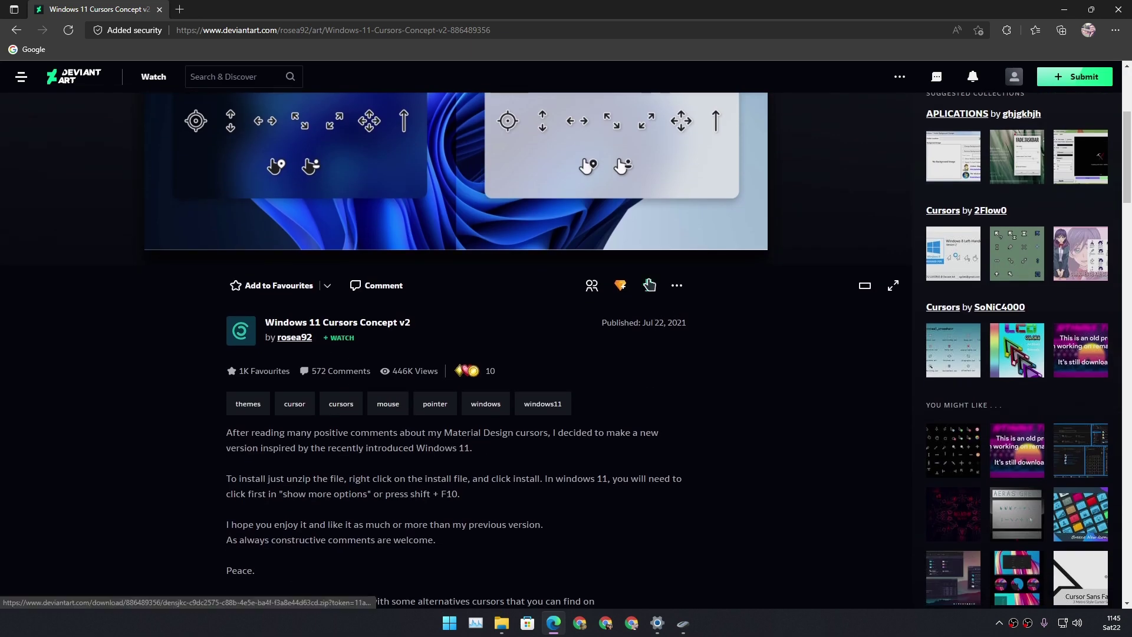
click(650, 285)
scroll(649, 285, up, 3)
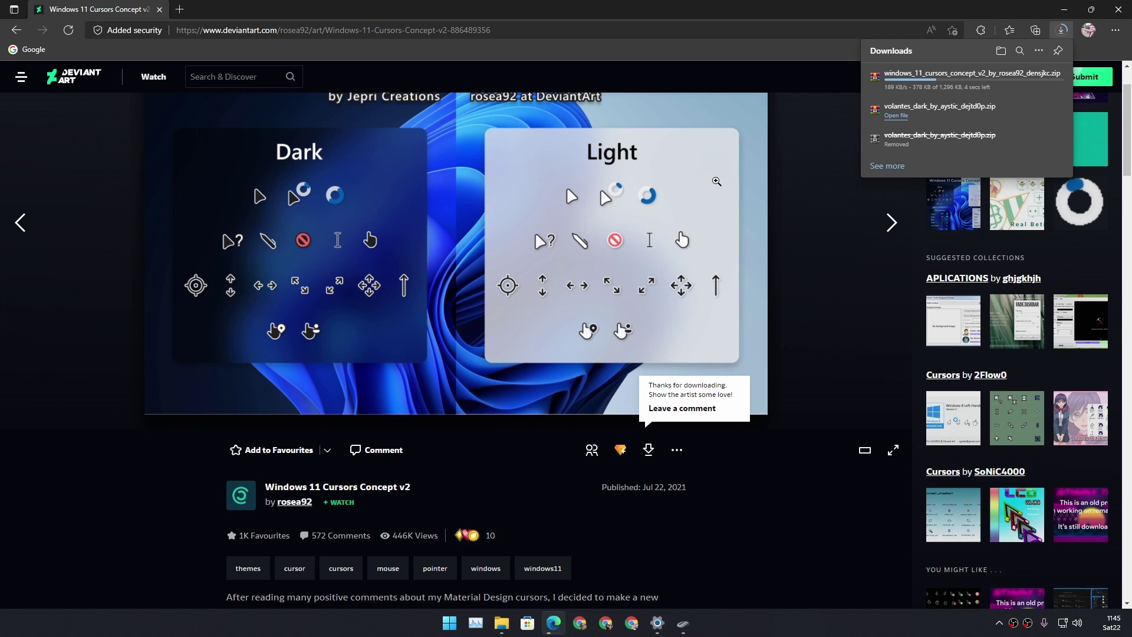
click(1019, 80)
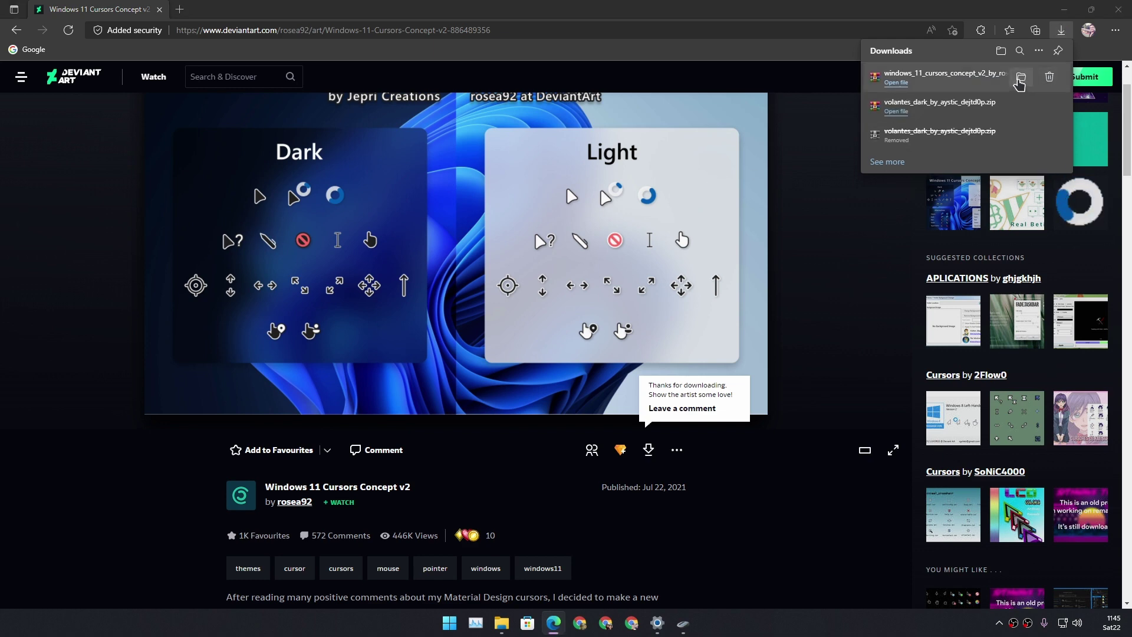
- Read the pack's install-info text file, close it, and open Preview.png
right_click(536, 227)
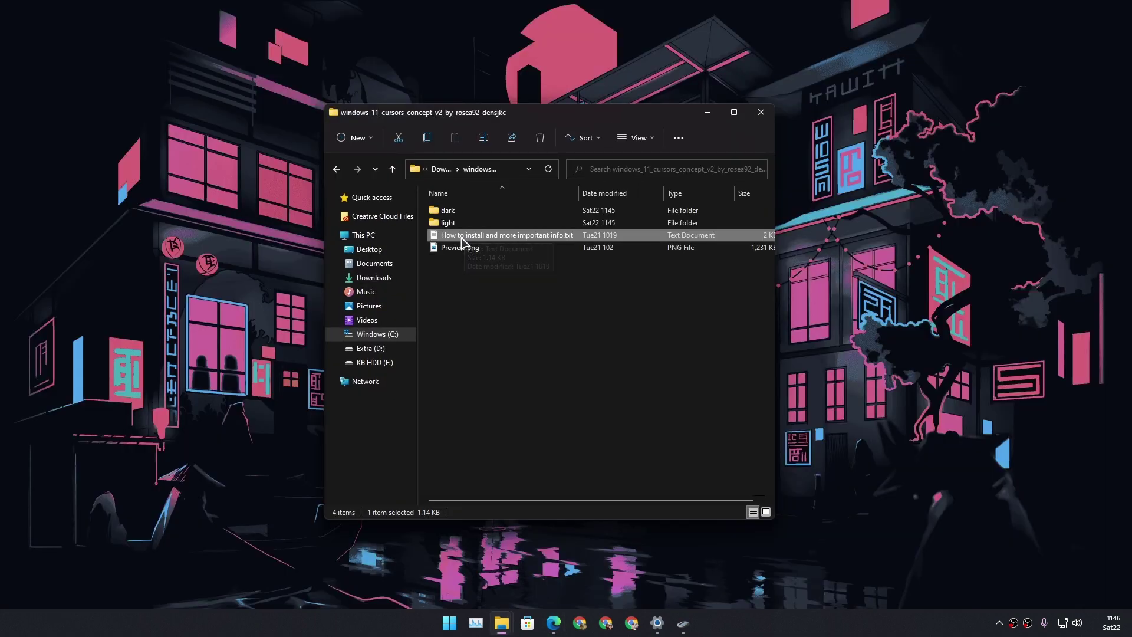
double_click(475, 237)
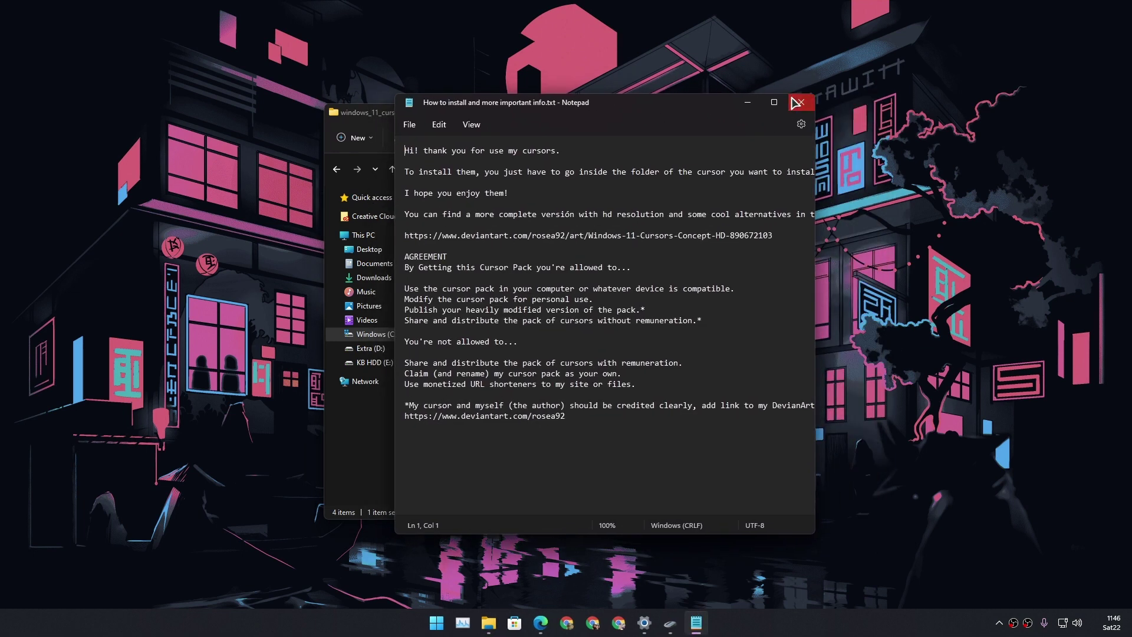
click(796, 104)
click(479, 249)
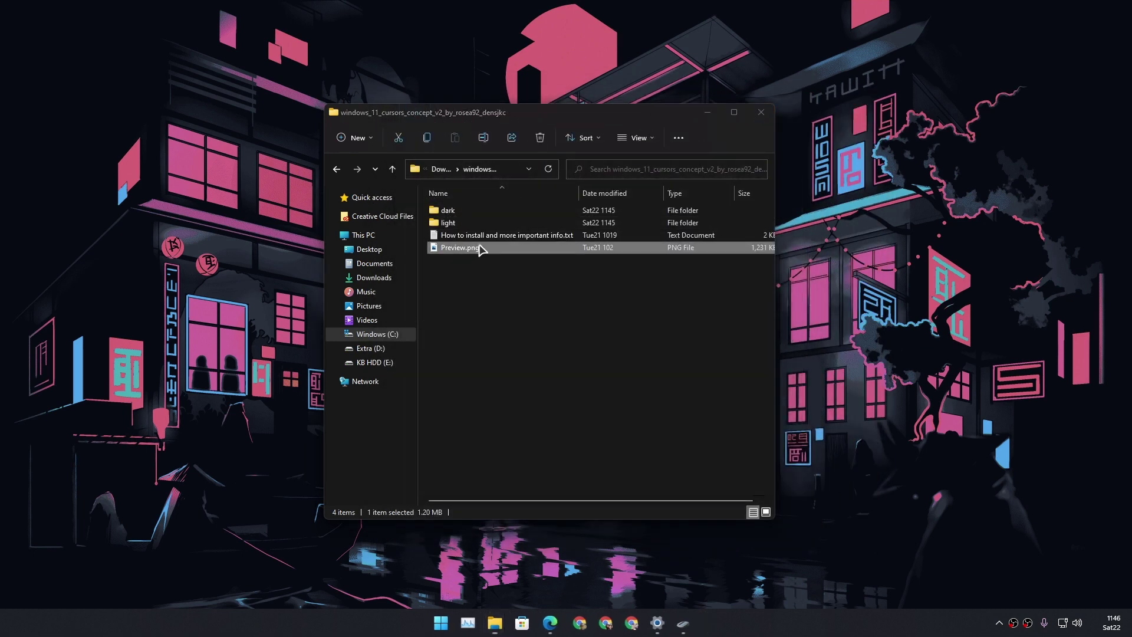
double_click(479, 249)
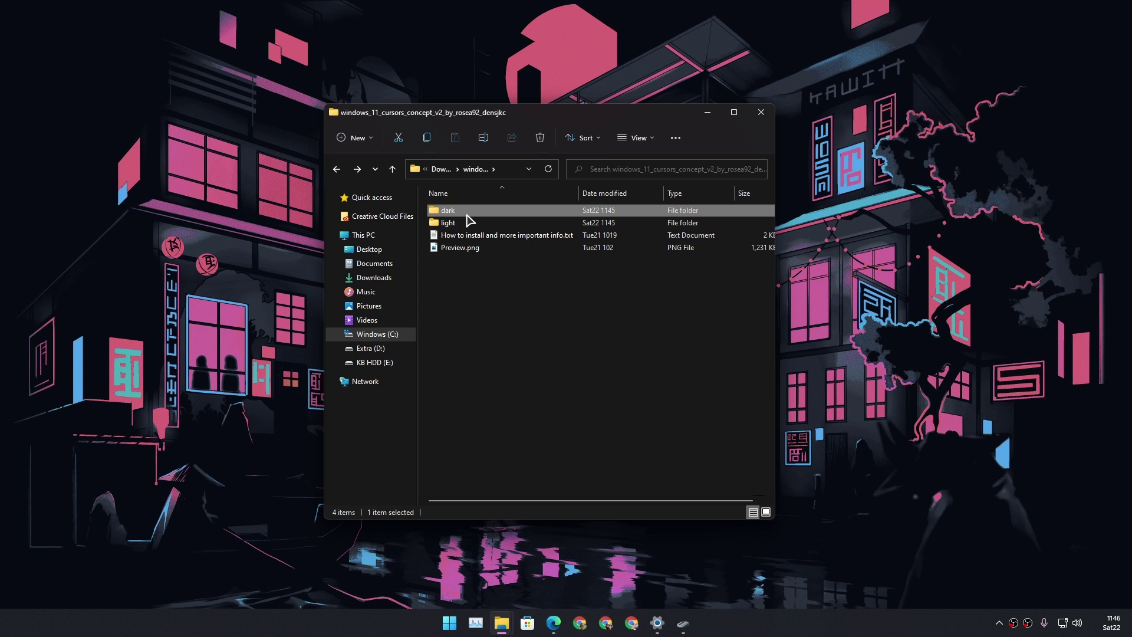
- Install the dark cursor pack from its Install.inf file
key(Return)
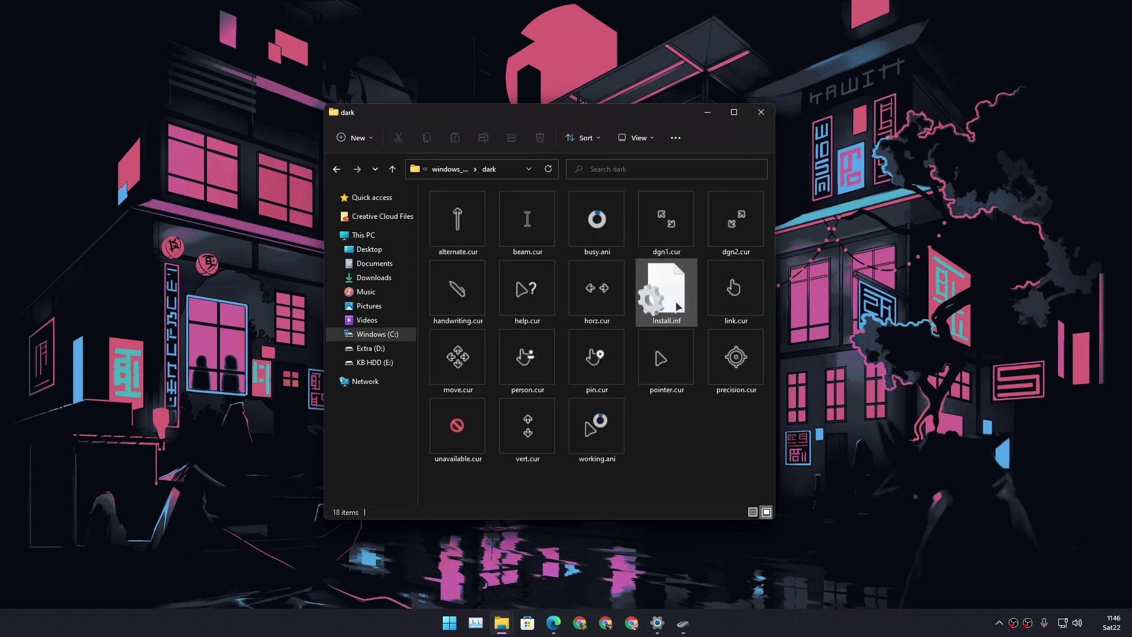
right_click(654, 286)
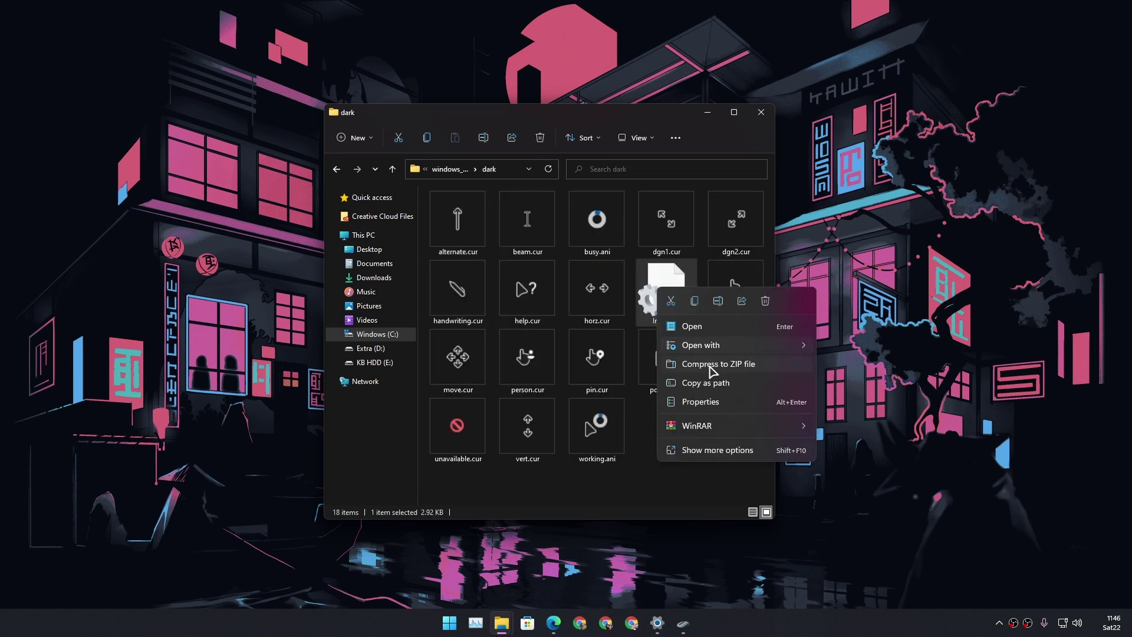
click(721, 450)
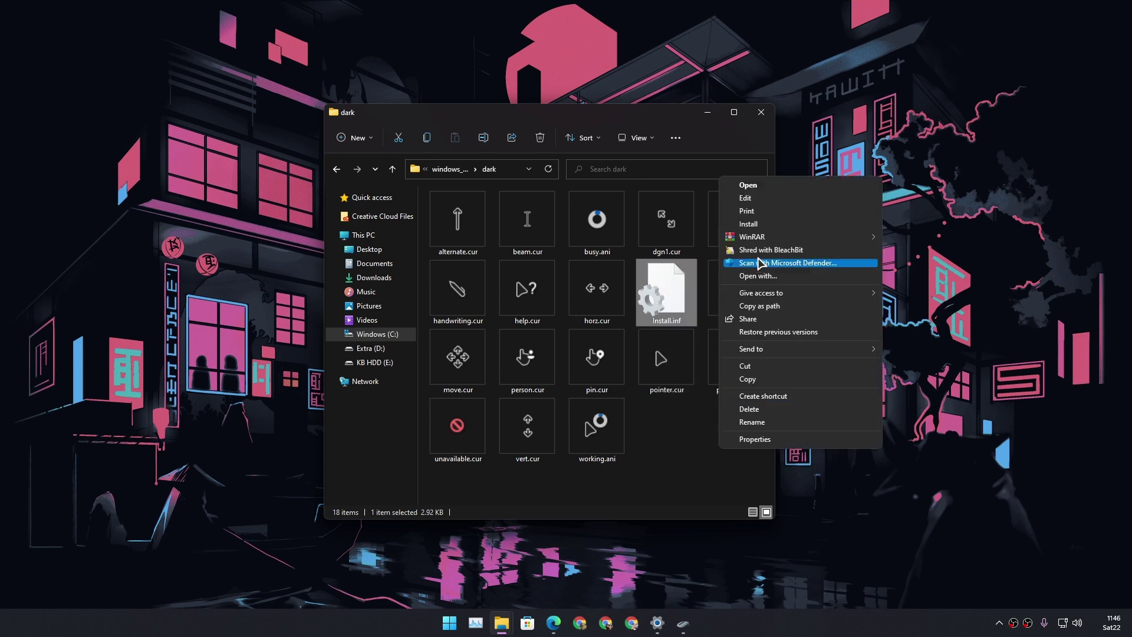
click(775, 227)
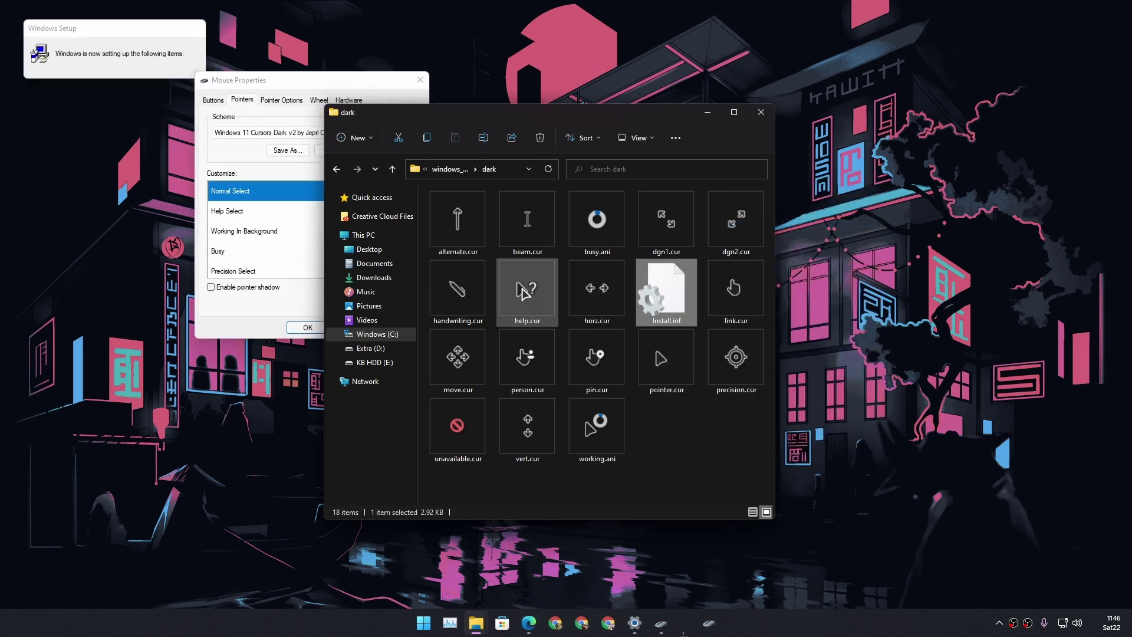
- Confirm Windows 11 Cursors Dark v2 as the pointer scheme in Mouse Properties and click OK
click(336, 169)
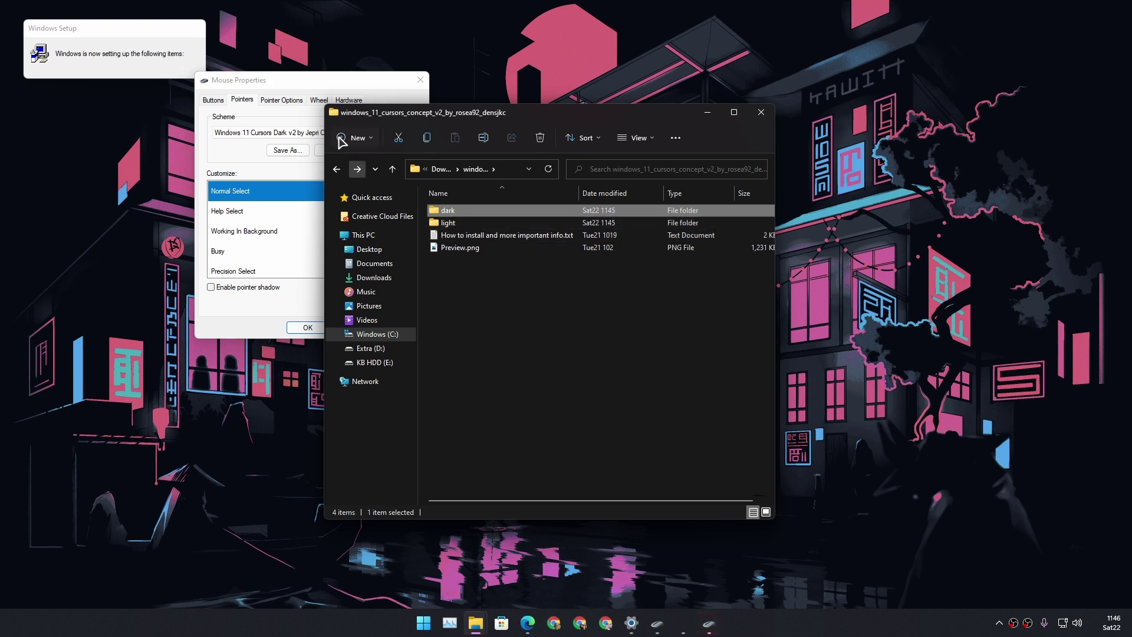
click(276, 83)
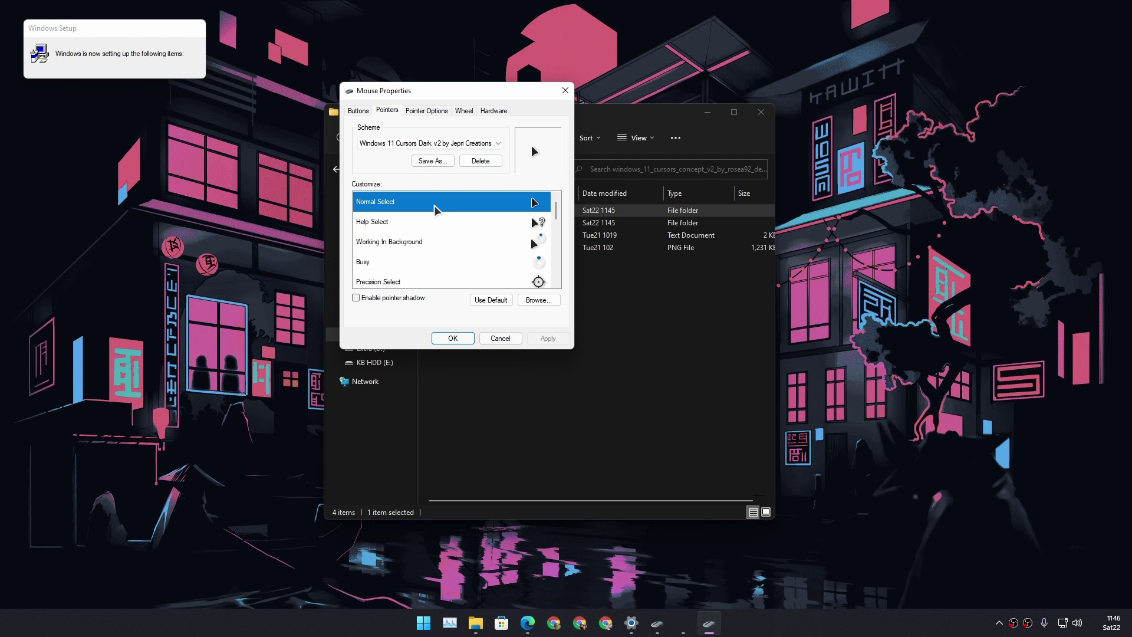
click(483, 144)
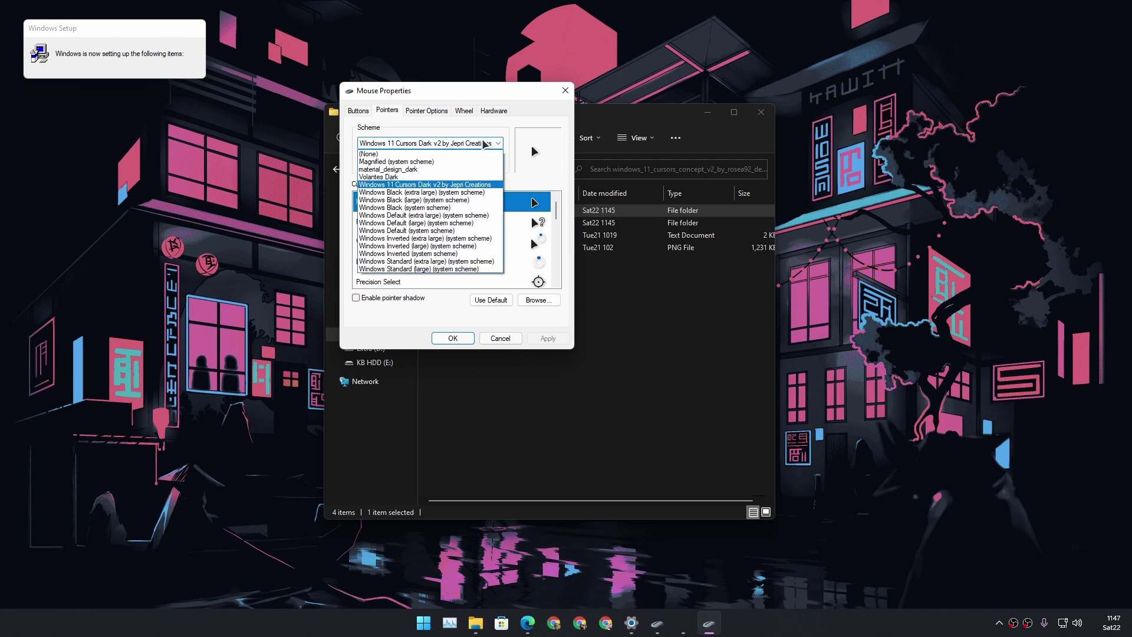
click(412, 185)
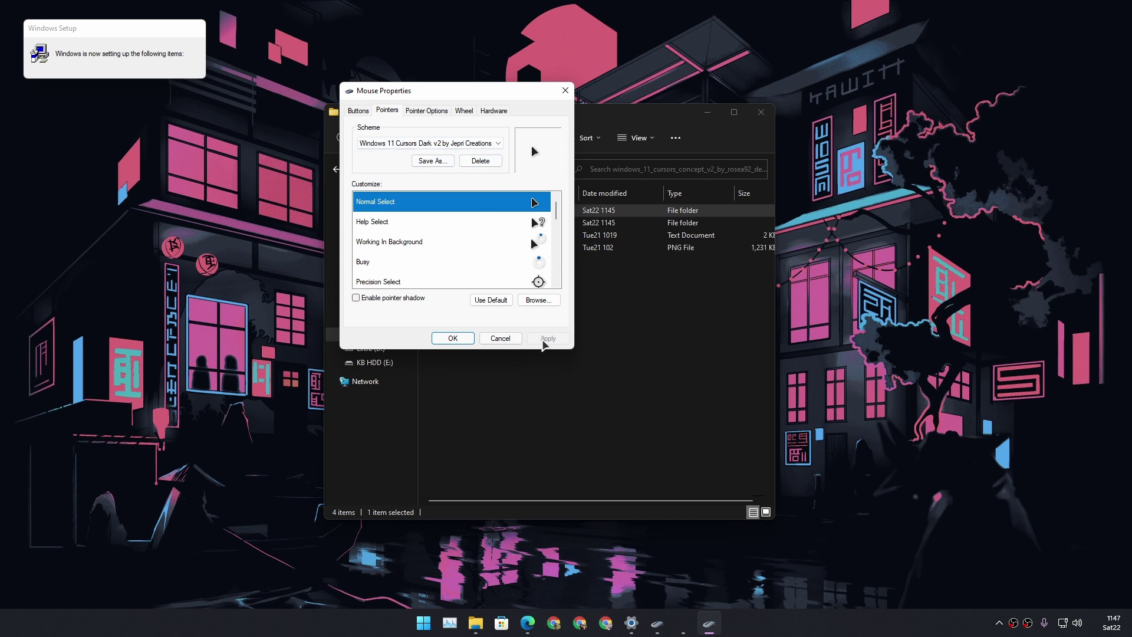
click(453, 338)
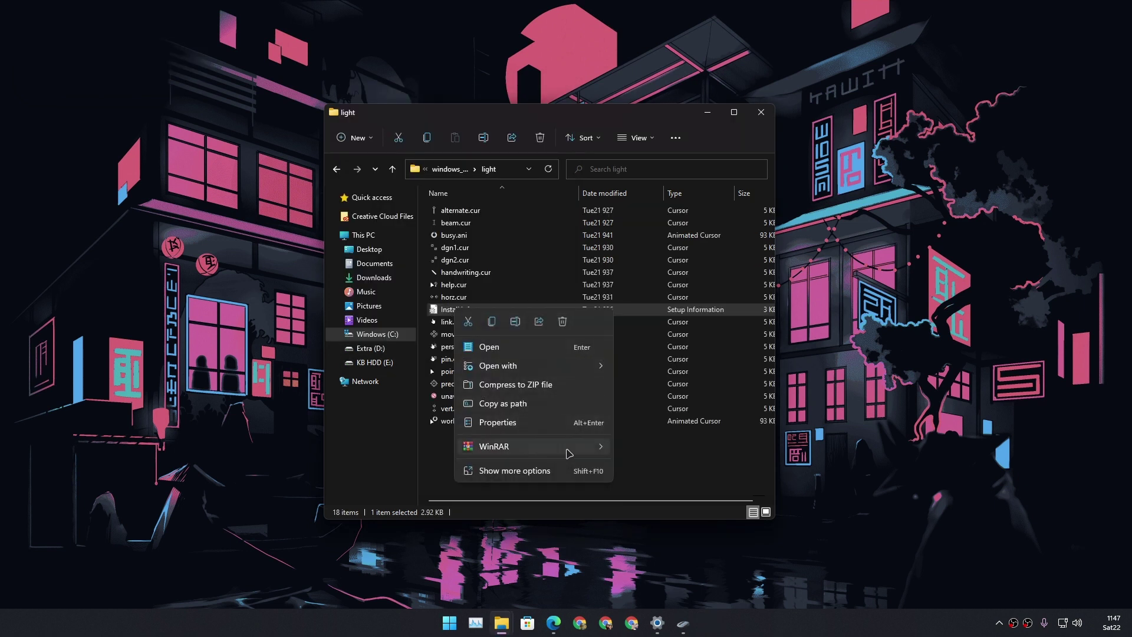
- Install Windows 11 Cursors Light v2 via install.inf, replacing the scheme, then return to Downloads
click(528, 470)
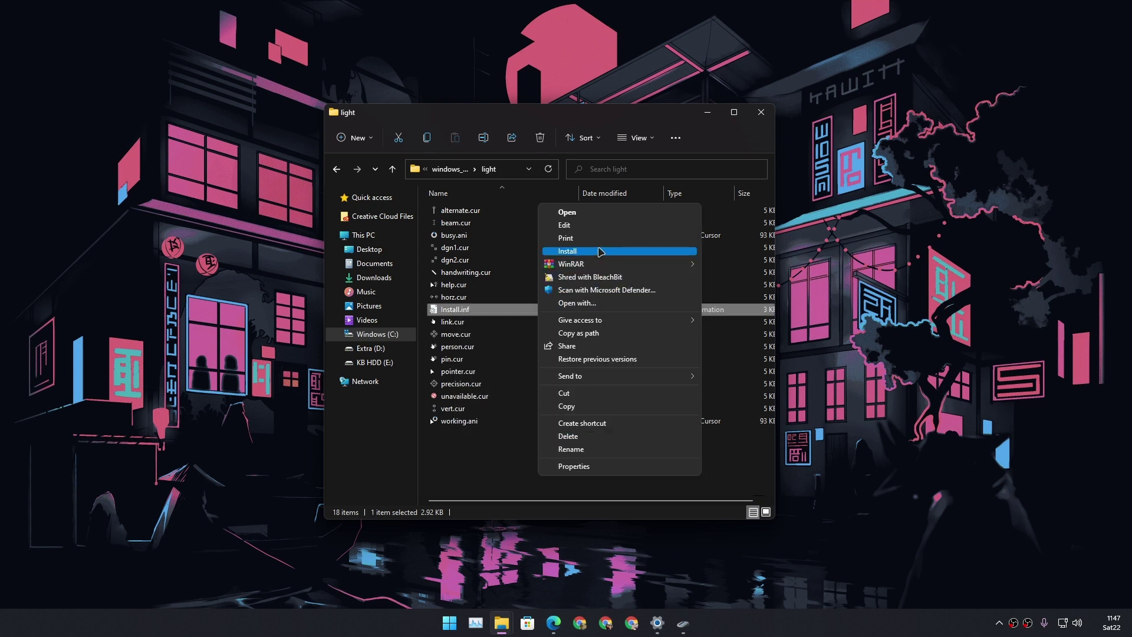
click(567, 250)
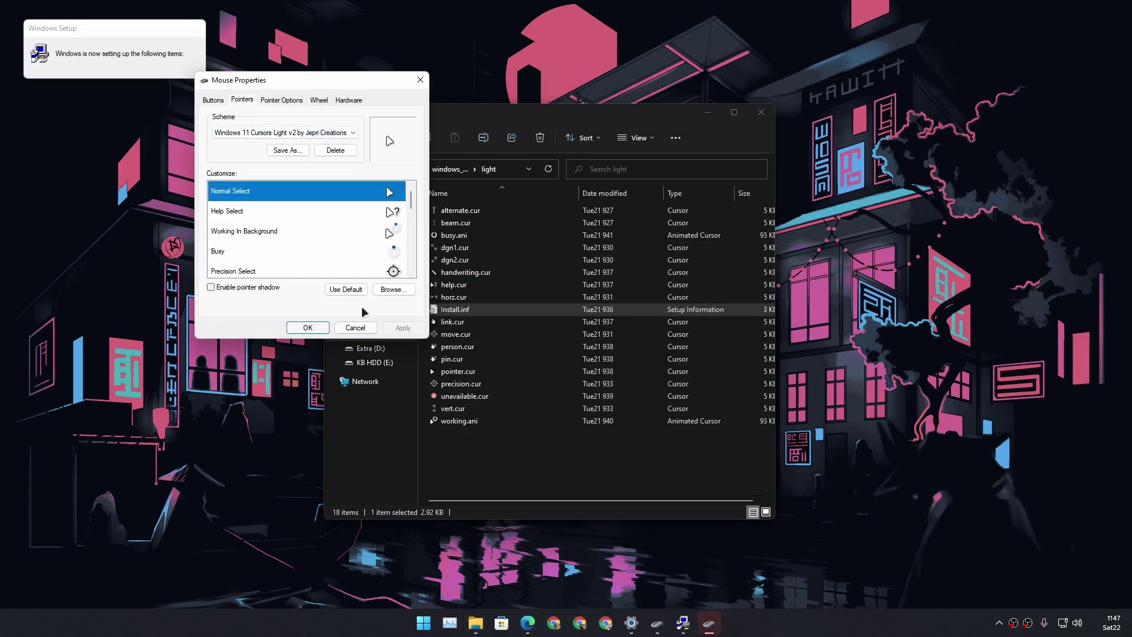
click(323, 329)
click(610, 352)
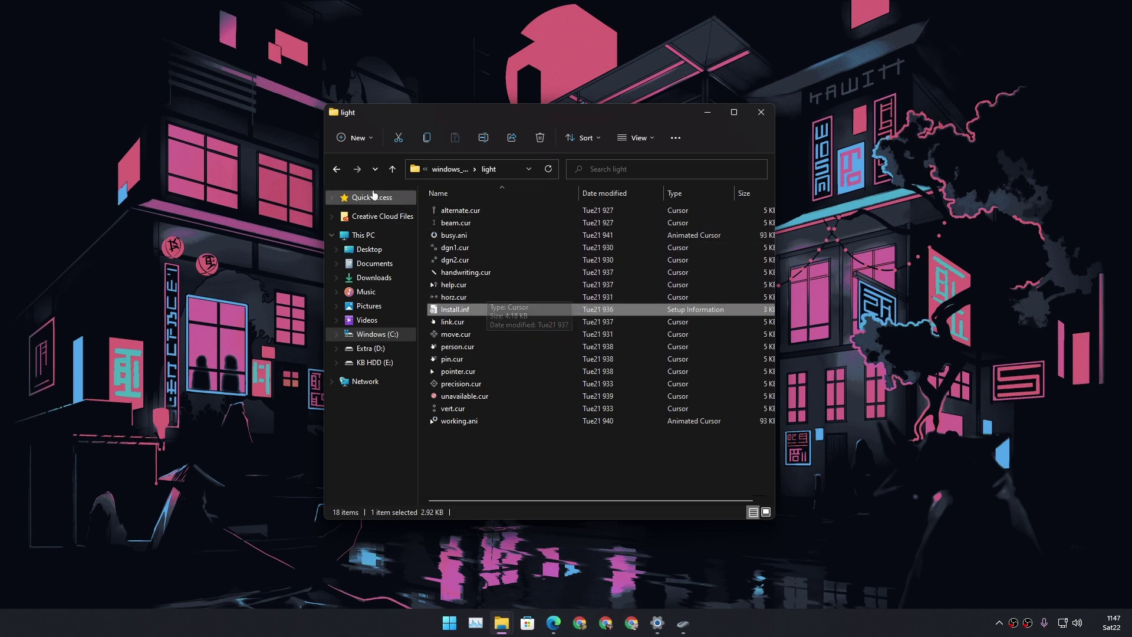
click(337, 168)
click(337, 169)
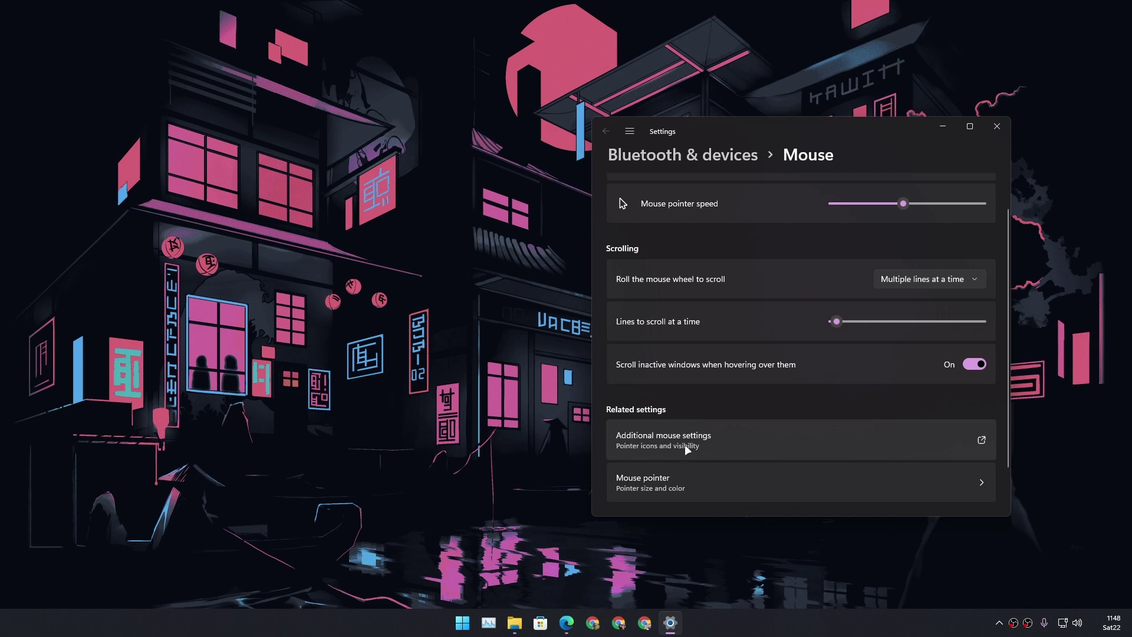
- Open the classic Mouse Properties window from Additional mouse settings, then close Settings
click(700, 442)
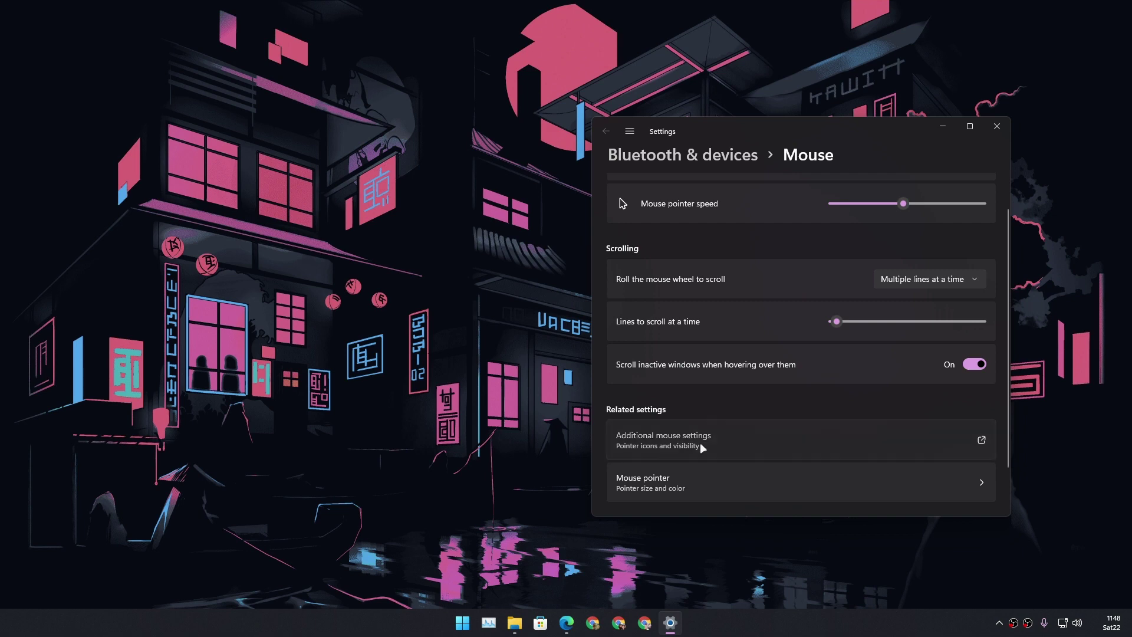
drag(204, 96, 474, 165)
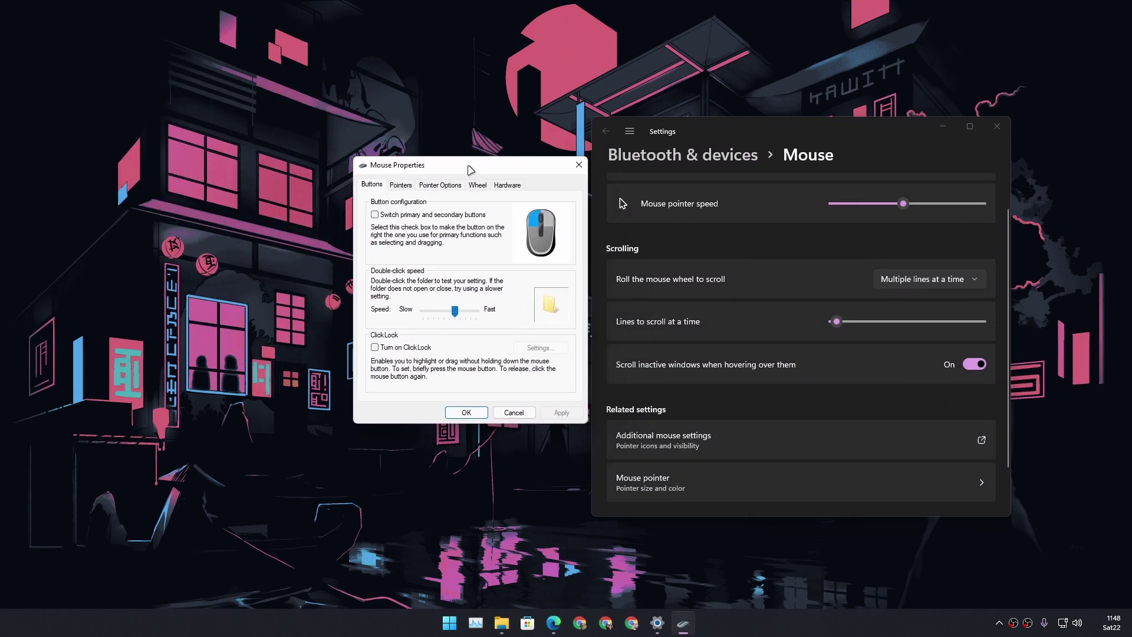
click(997, 126)
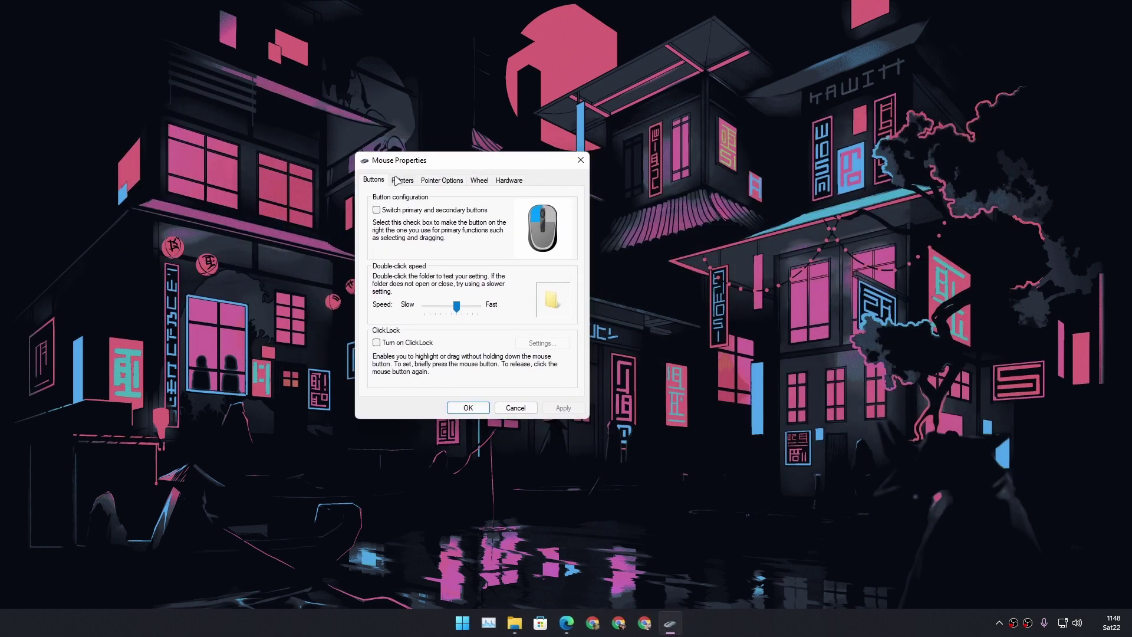
- On the Pointers tab, apply the material_design_dark scheme and confirm with OK
click(403, 180)
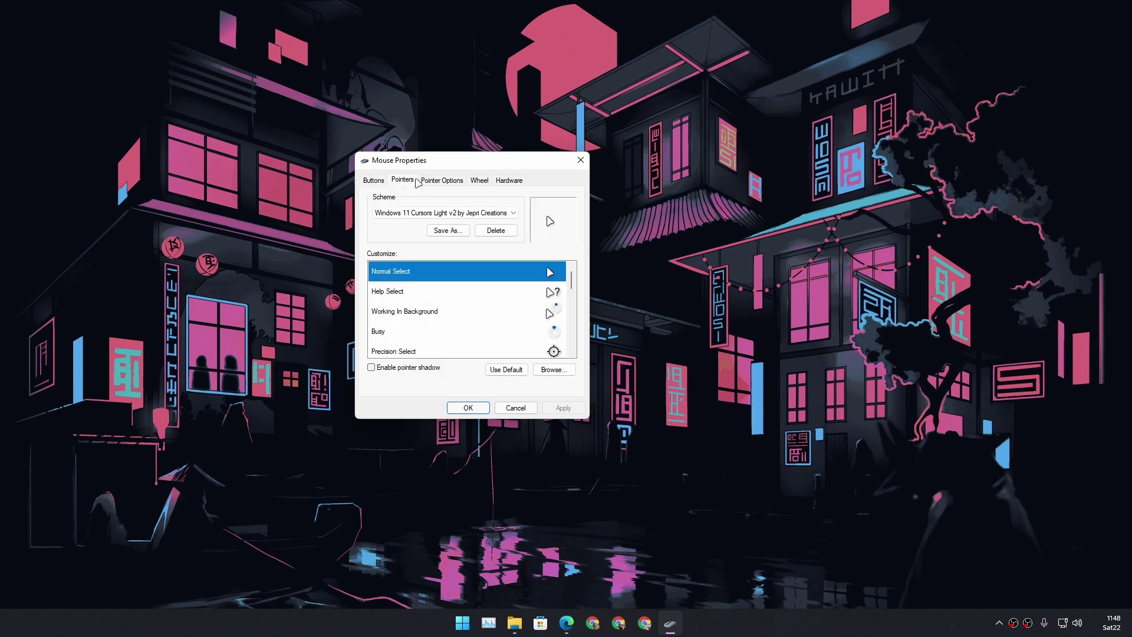
click(478, 215)
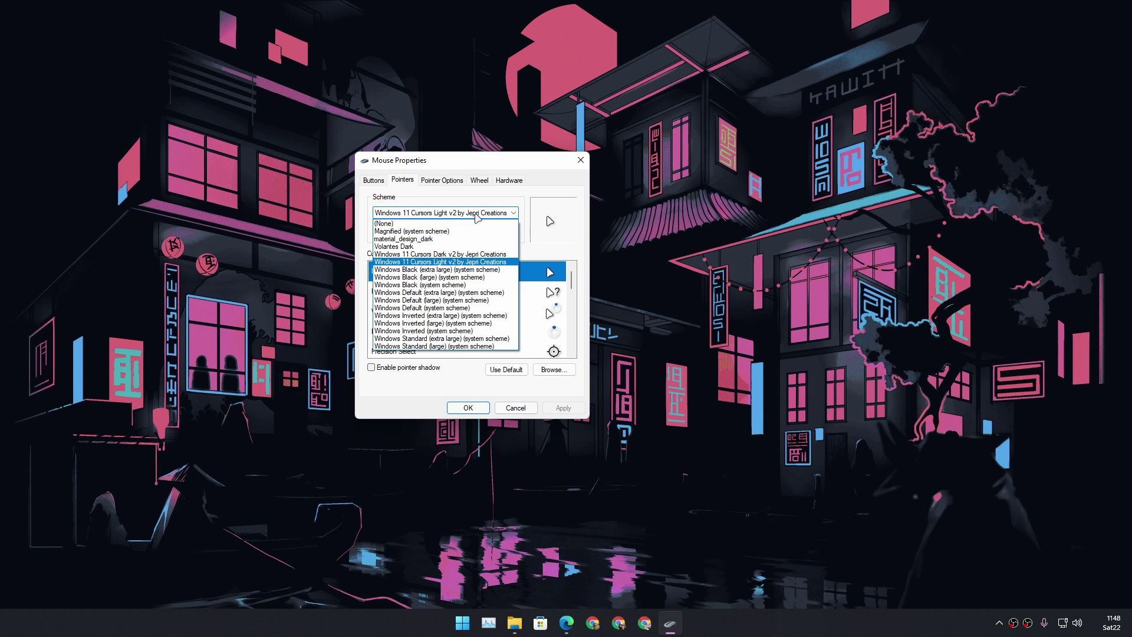
click(425, 239)
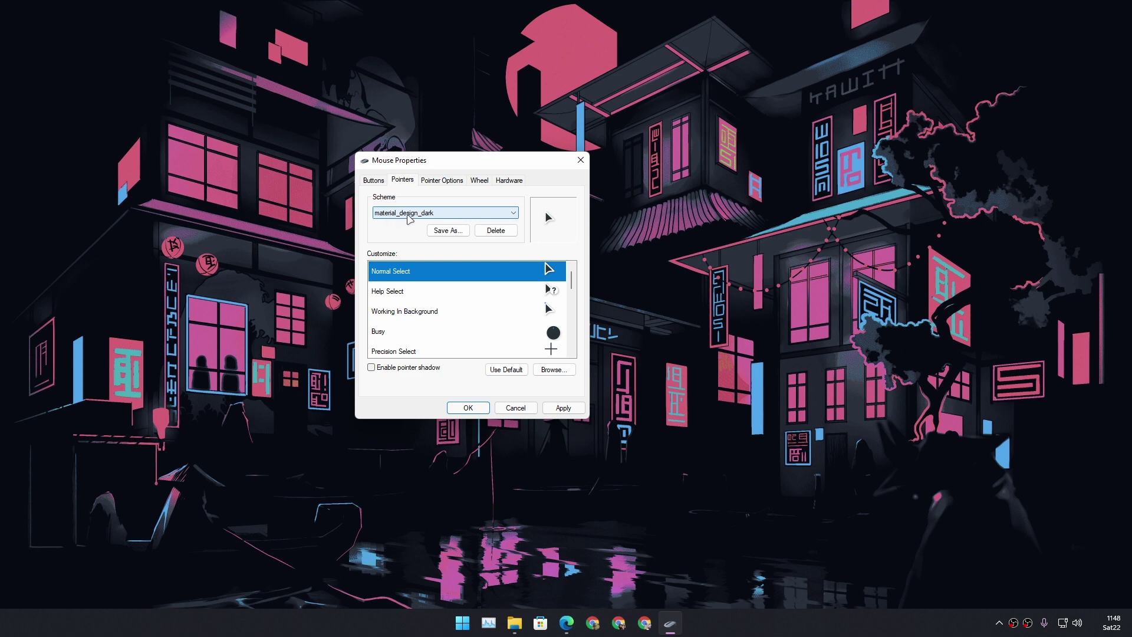
click(563, 408)
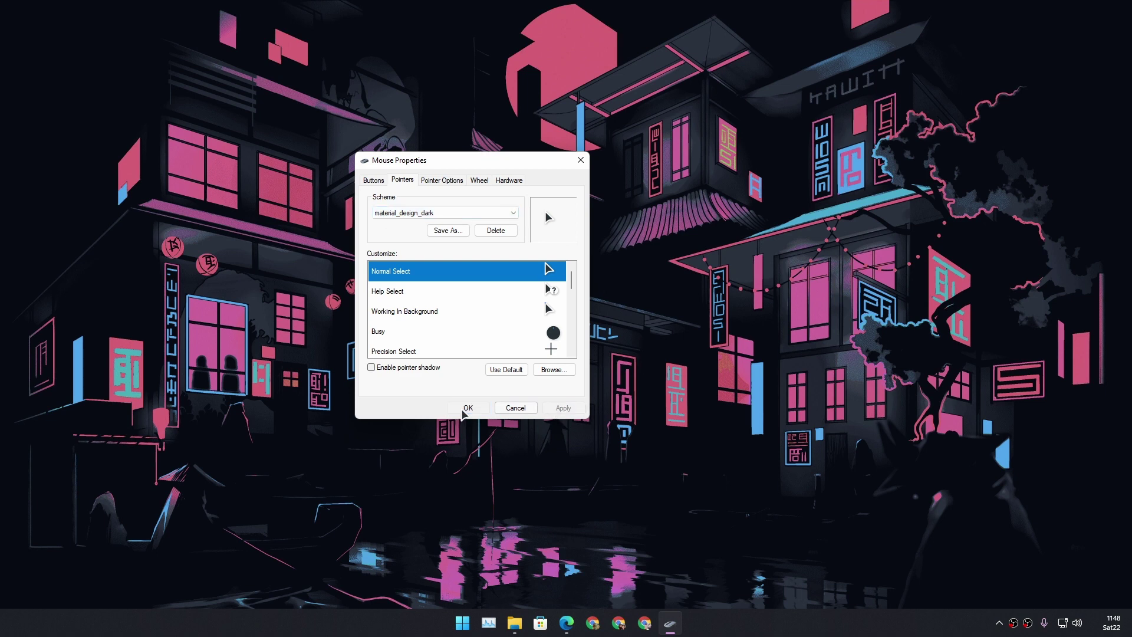
click(467, 407)
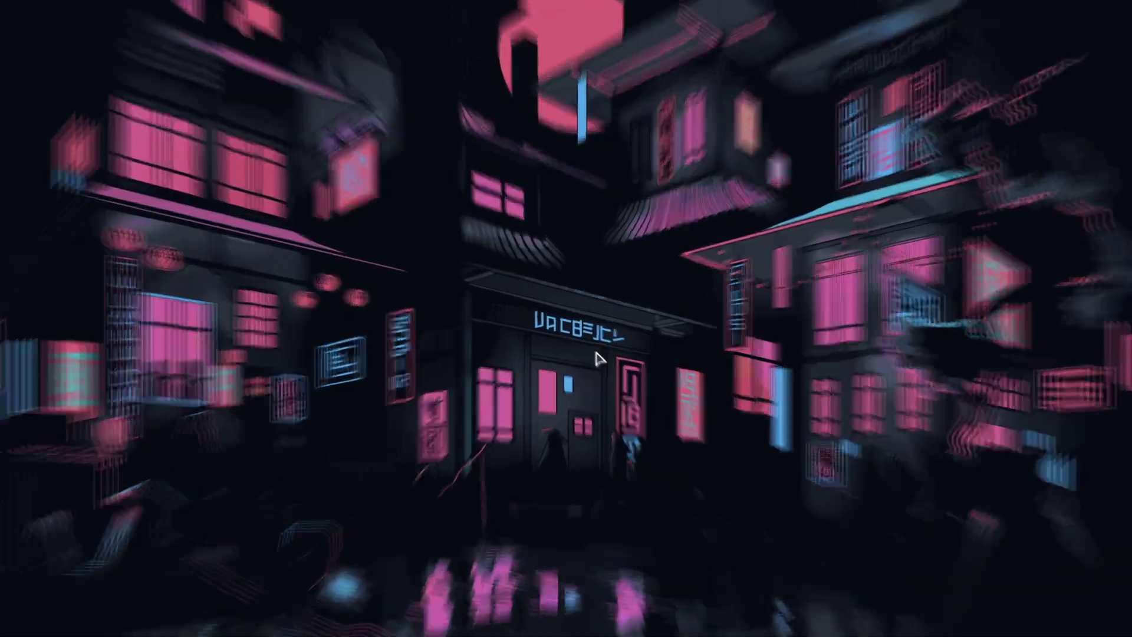